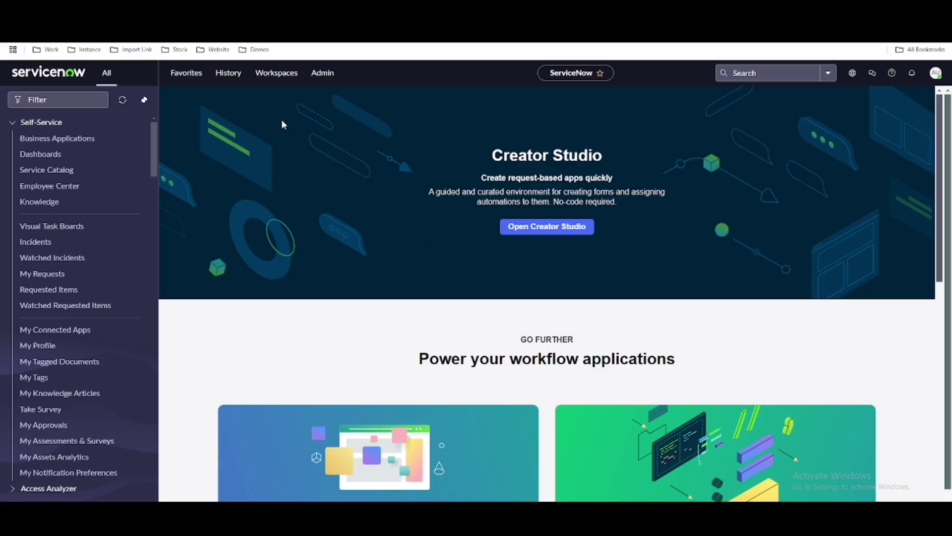
# - View the list of available workspaces and read the website article explaining what UI Builder is
pyautogui.click(276, 82)
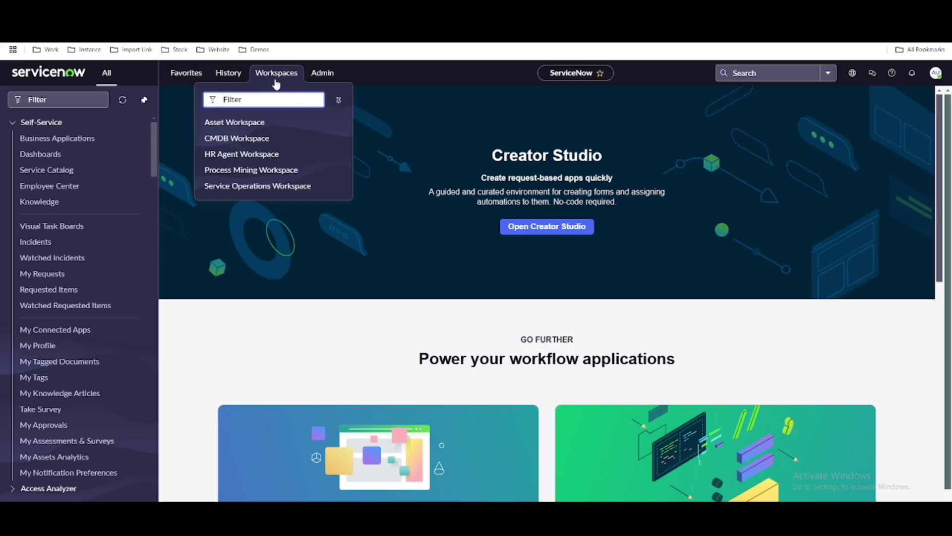
pyautogui.click(401, 118)
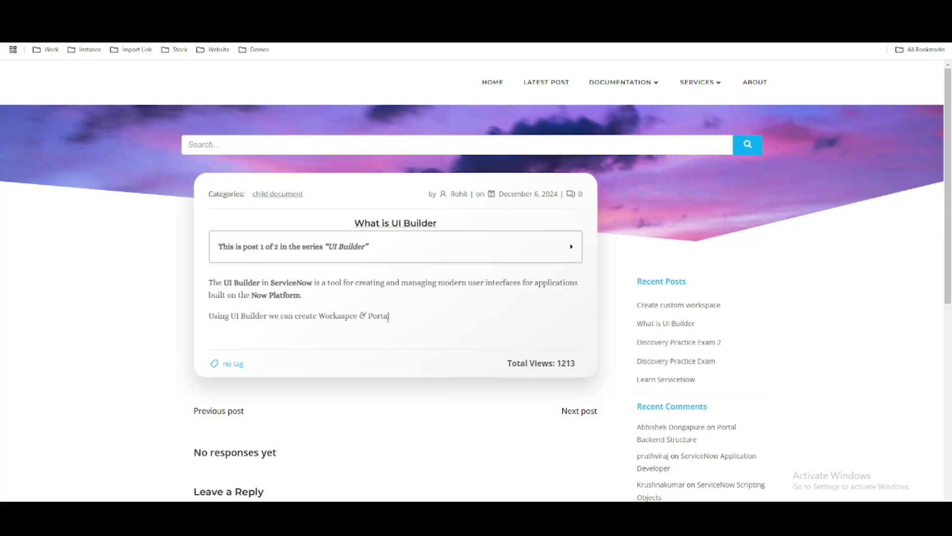
pyautogui.click(222, 30)
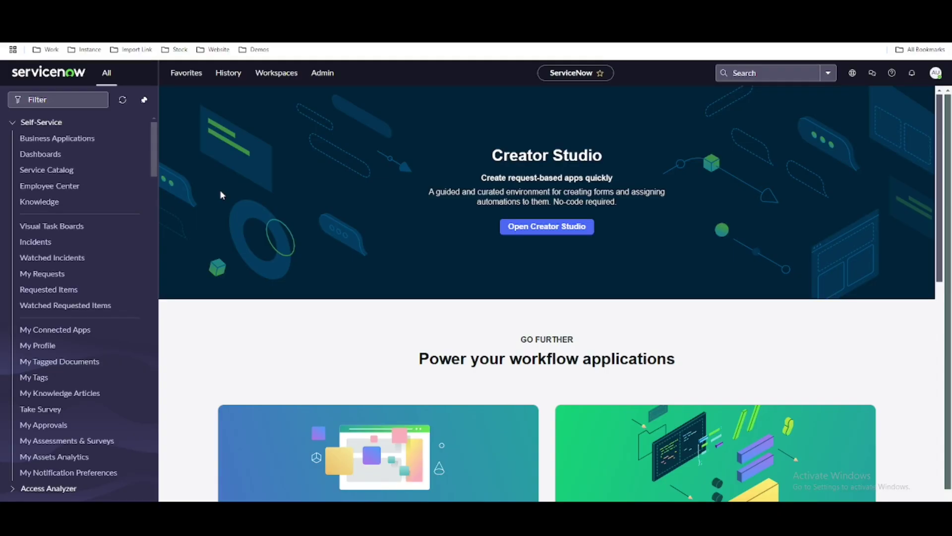
# - Filter the application navigator for "now ex" and open UI Builder under Now Experience Framework
pyautogui.click(45, 100)
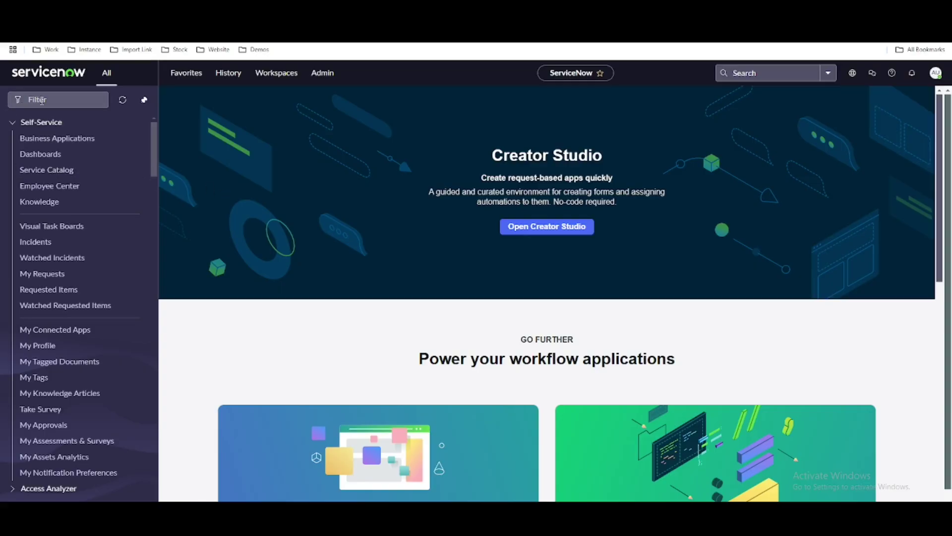
pyautogui.write('ui bui')
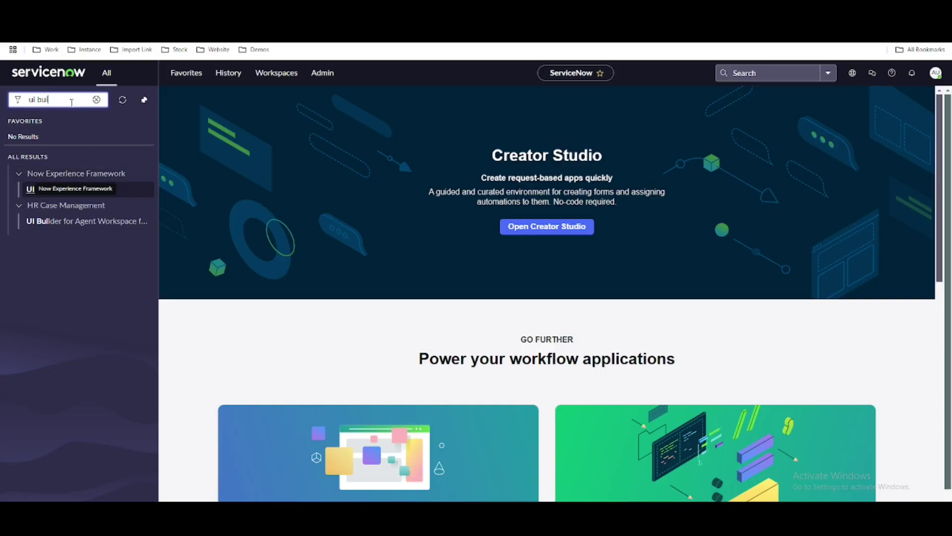
pyautogui.moveTo(48, 100); pyautogui.dragTo(5, 105)
pyautogui.write('now ex')
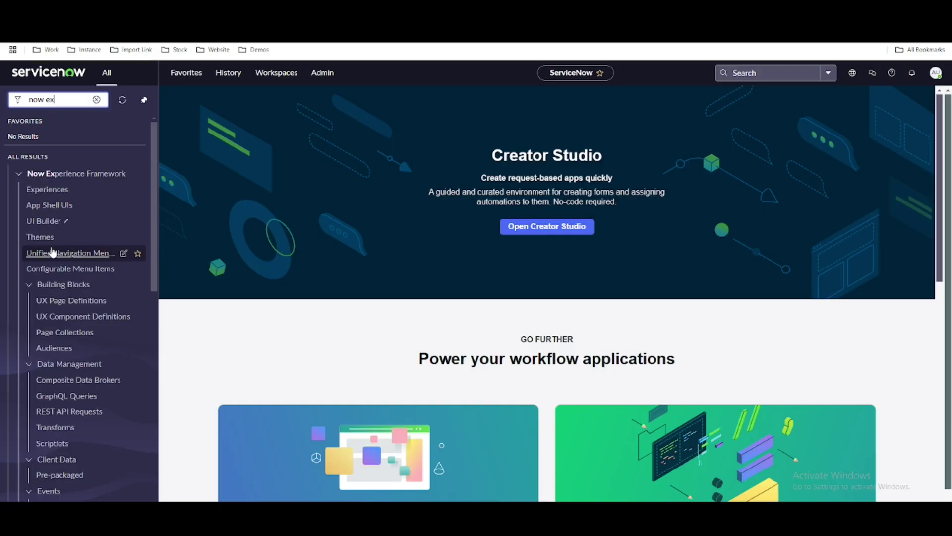
pyautogui.click(291, 73)
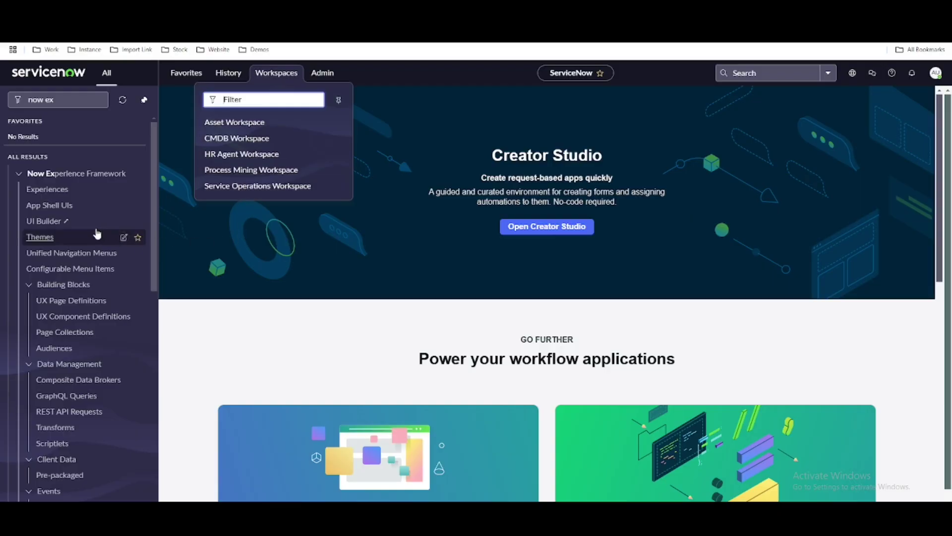
pyautogui.click(68, 224)
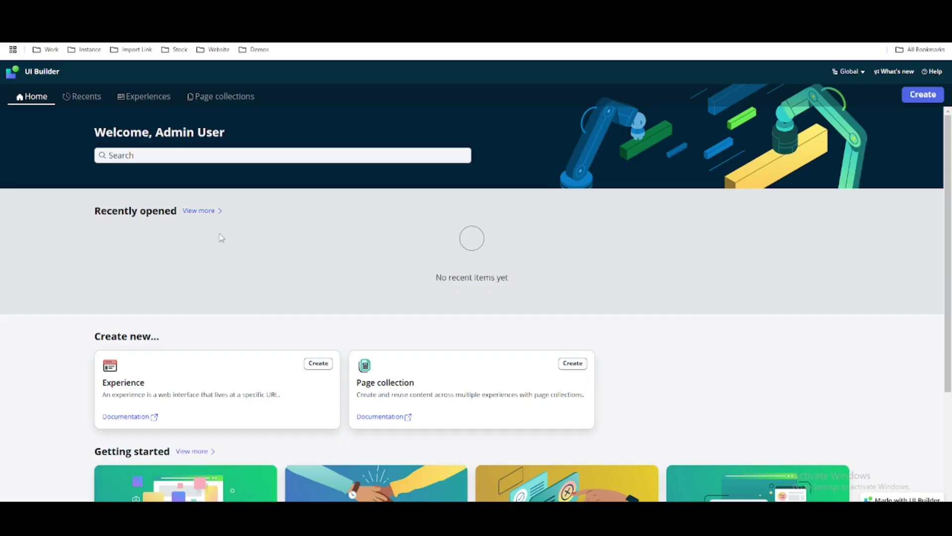
# - Start a new experience in UI Builder, naming it Demo with the URL path demo
pyautogui.click(318, 363)
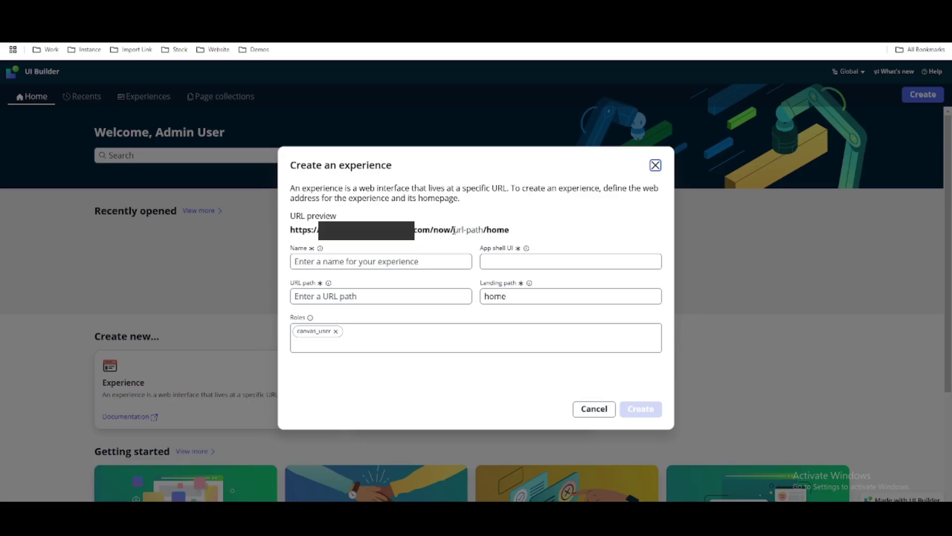
pyautogui.moveTo(454, 230); pyautogui.dragTo(482, 230)
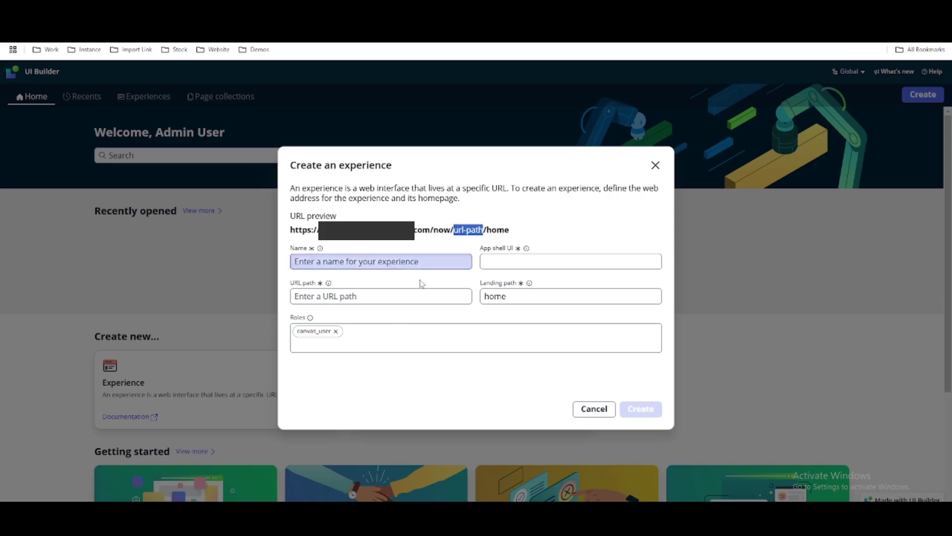
pyautogui.click(366, 290)
pyautogui.write('demo')
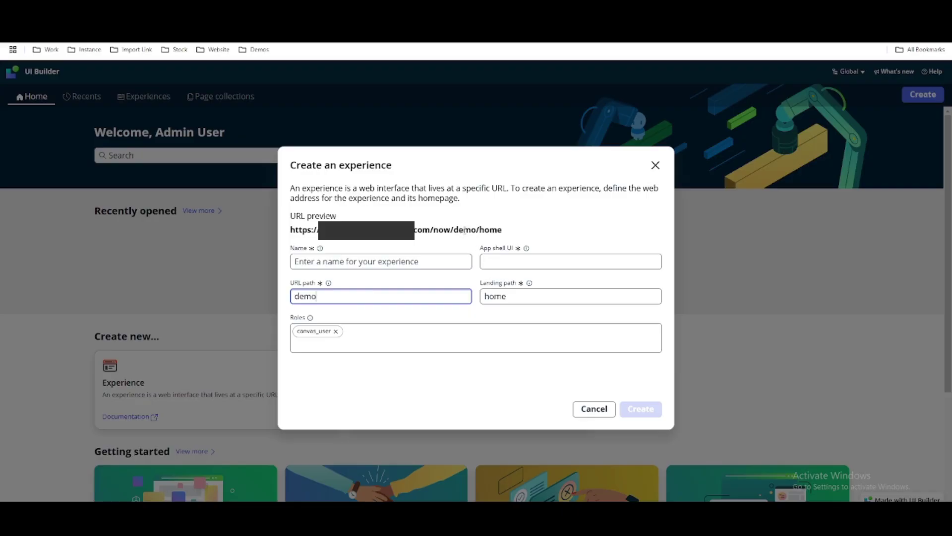
pyautogui.click(426, 256)
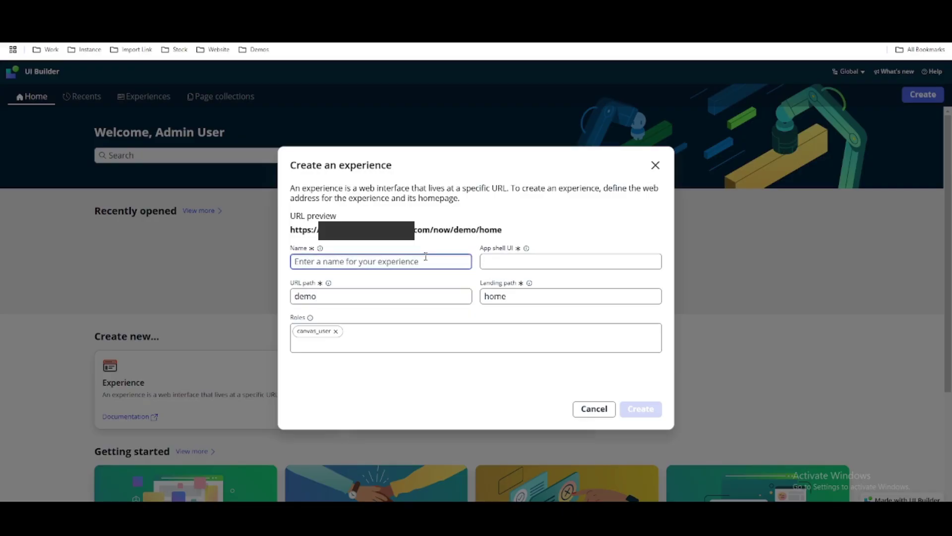
pyautogui.write('Demo')
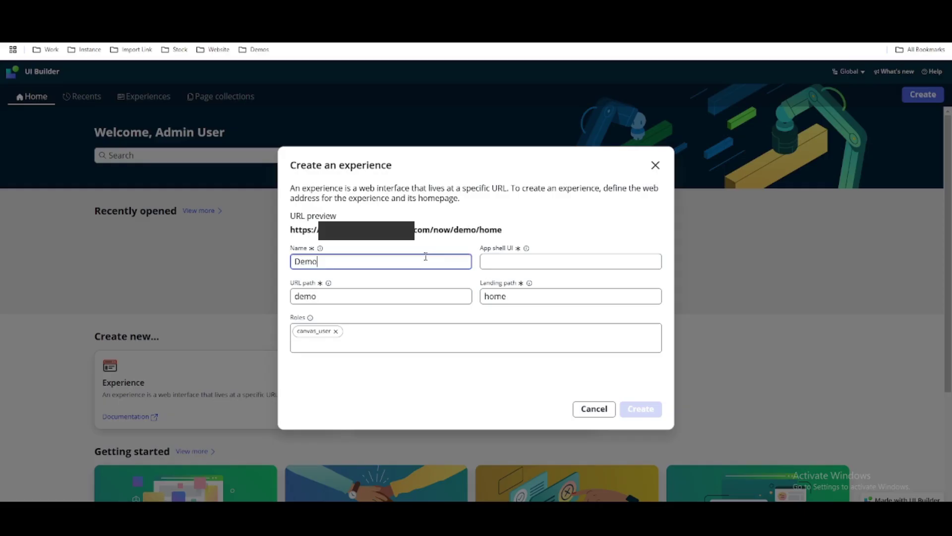
pyautogui.click(356, 300)
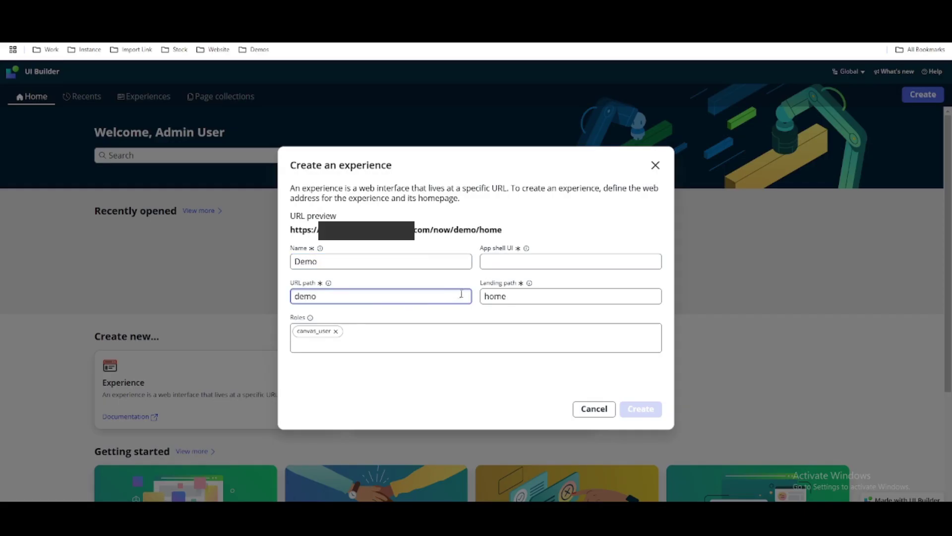
# - Assign Workspace App Shell as the app shell UI, add the itil role, and create the experience
pyautogui.click(508, 263)
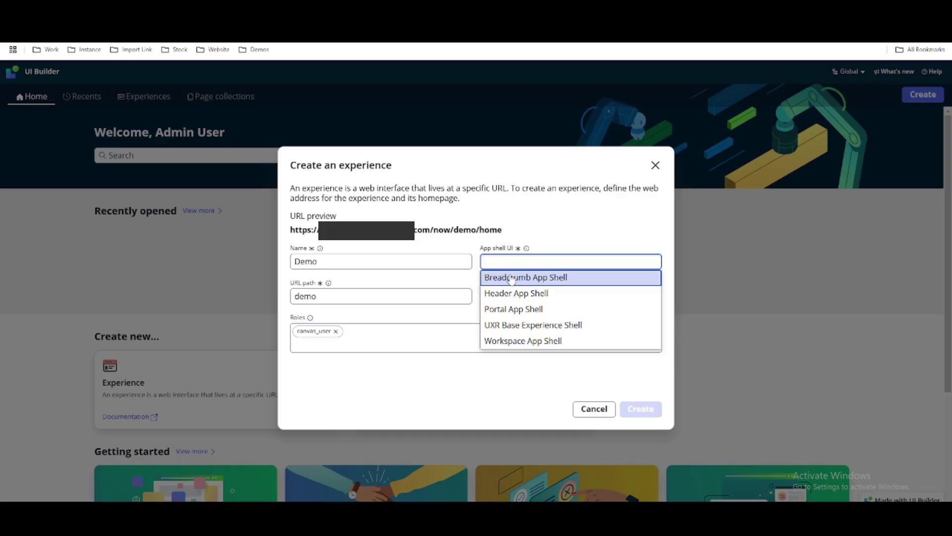
pyautogui.click(518, 340)
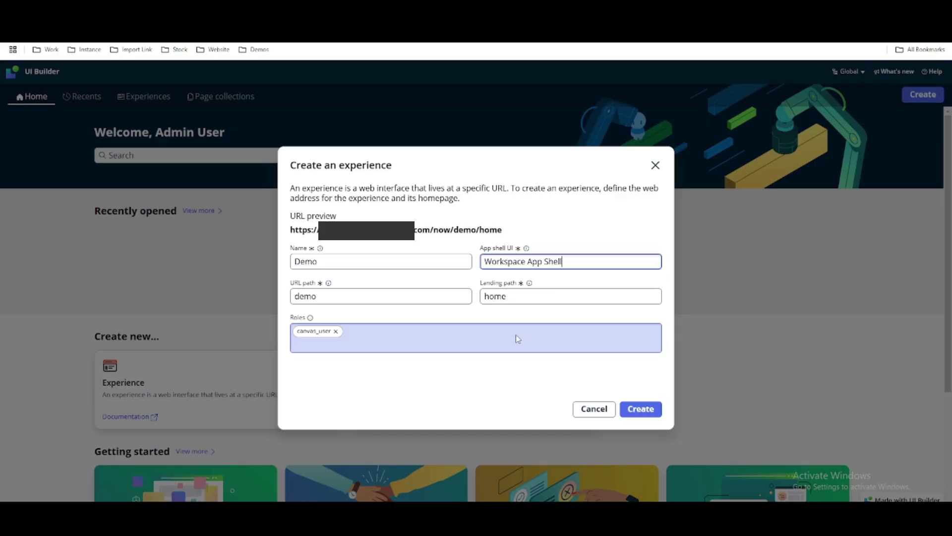
pyautogui.click(513, 298)
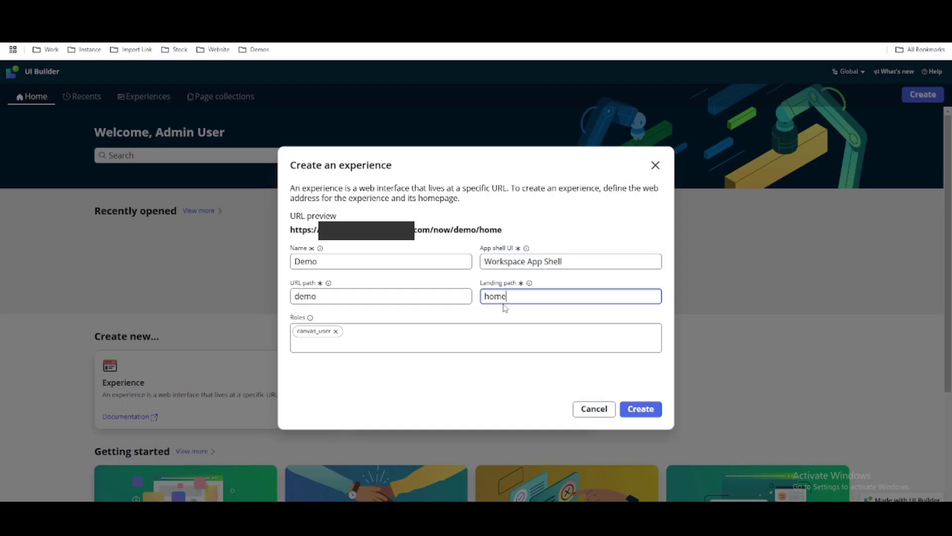
pyautogui.click(358, 341)
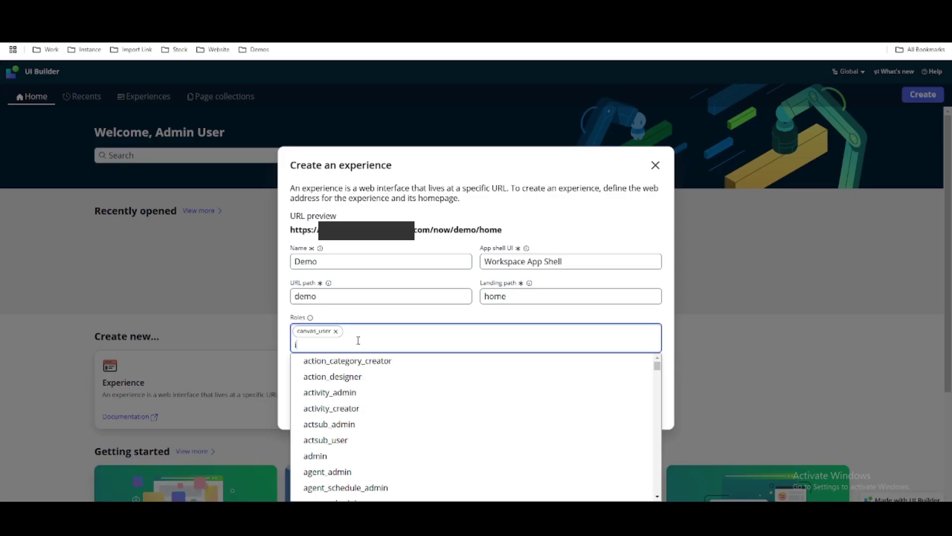
pyautogui.write('itil')
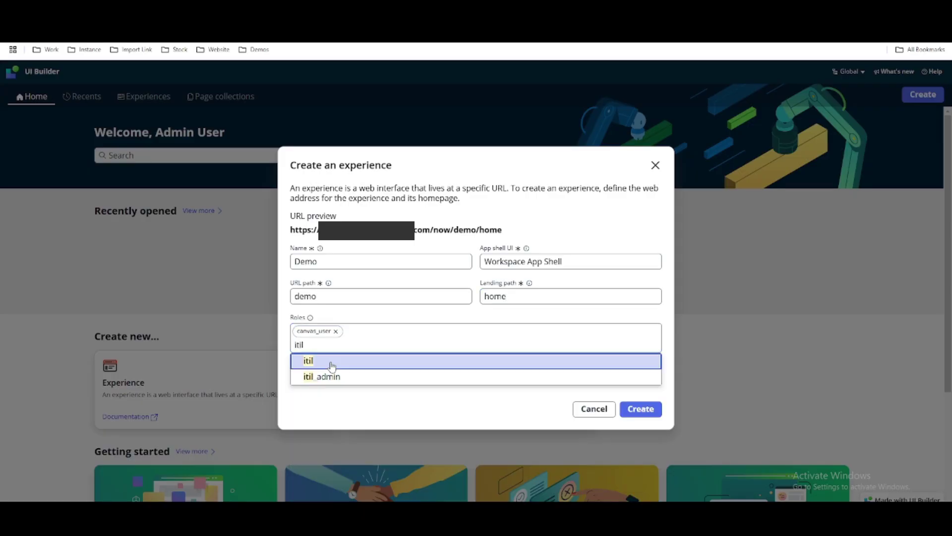
pyautogui.click(330, 362)
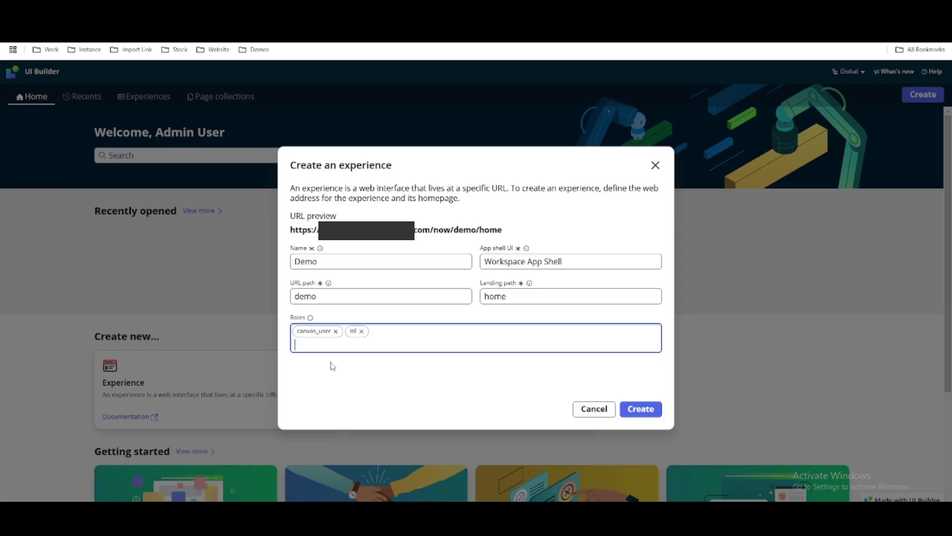
pyautogui.click(643, 409)
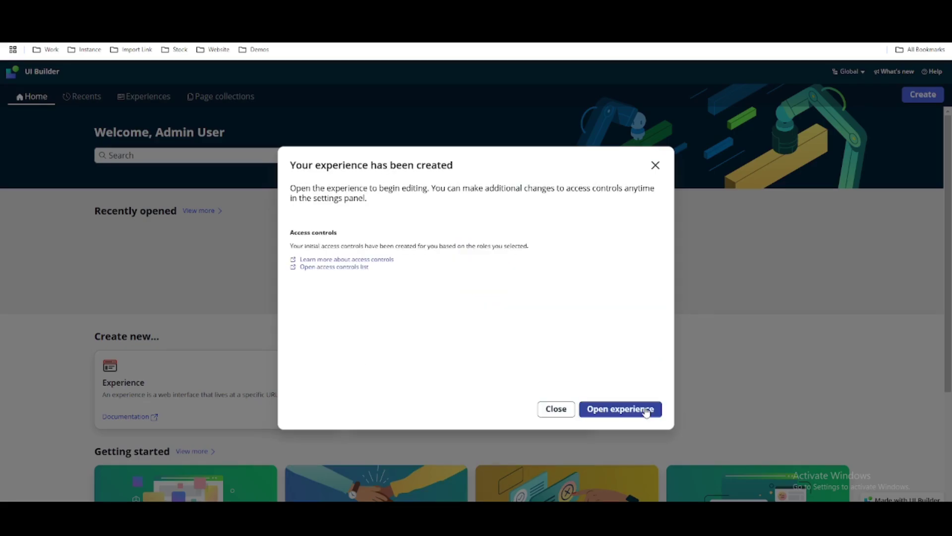
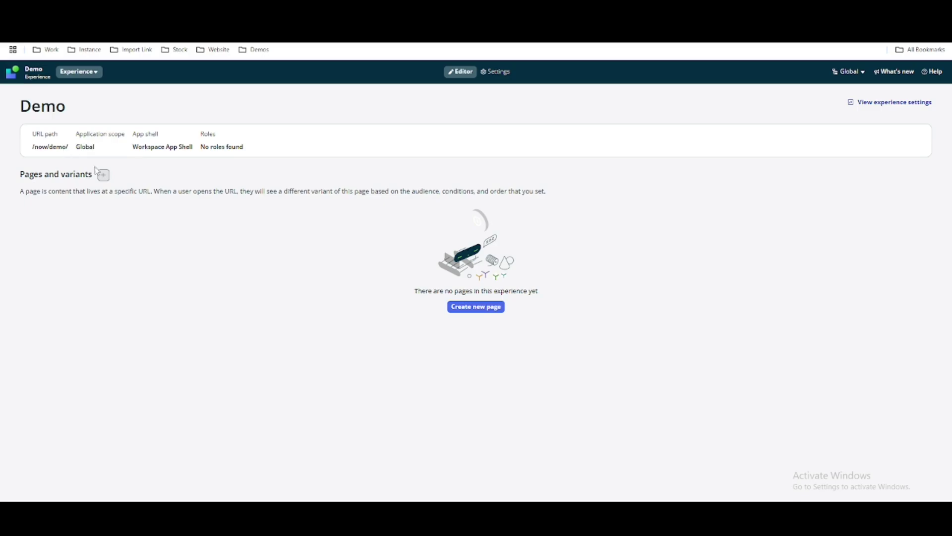
# - Start a new page in the Demo experience, look through the page templates, and choose to create it from scratch
pyautogui.click(459, 307)
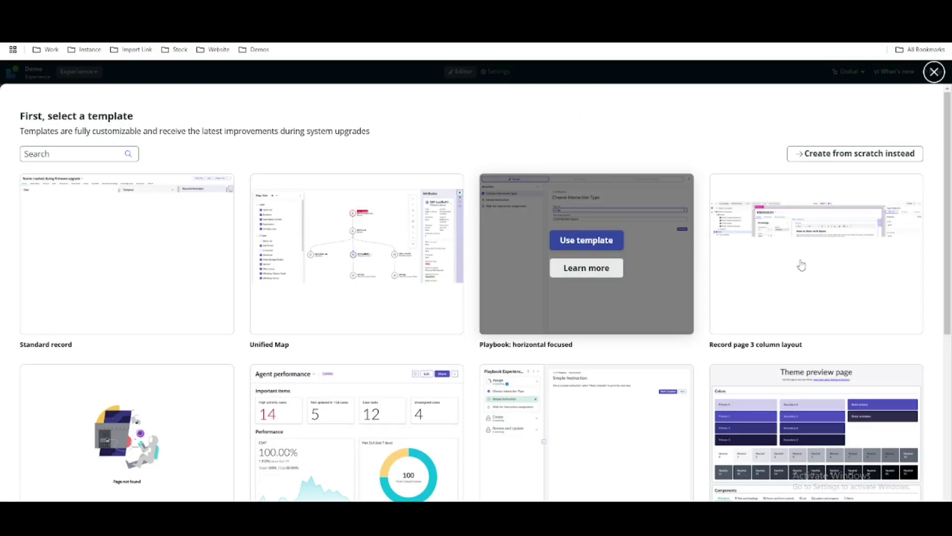
pyautogui.scroll(-6, 801, 265)
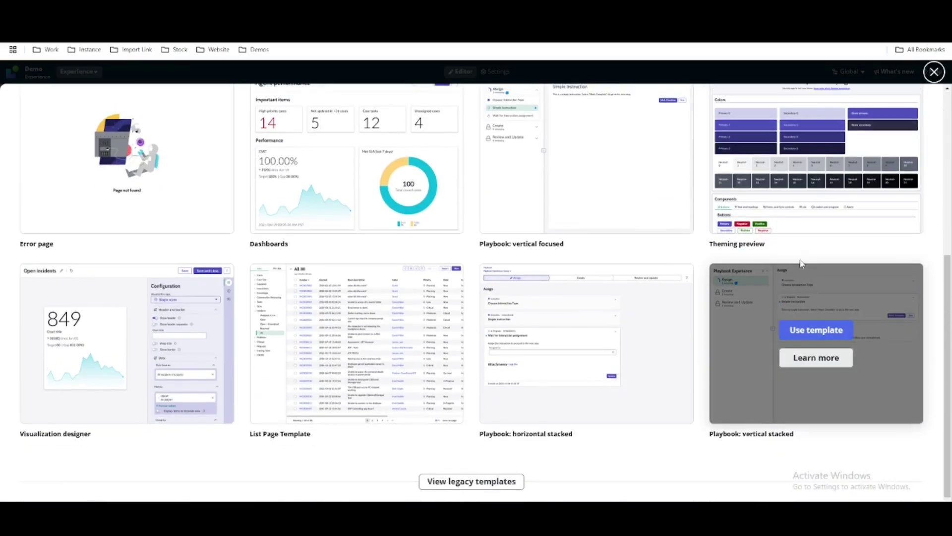
pyautogui.scroll(6, 801, 262)
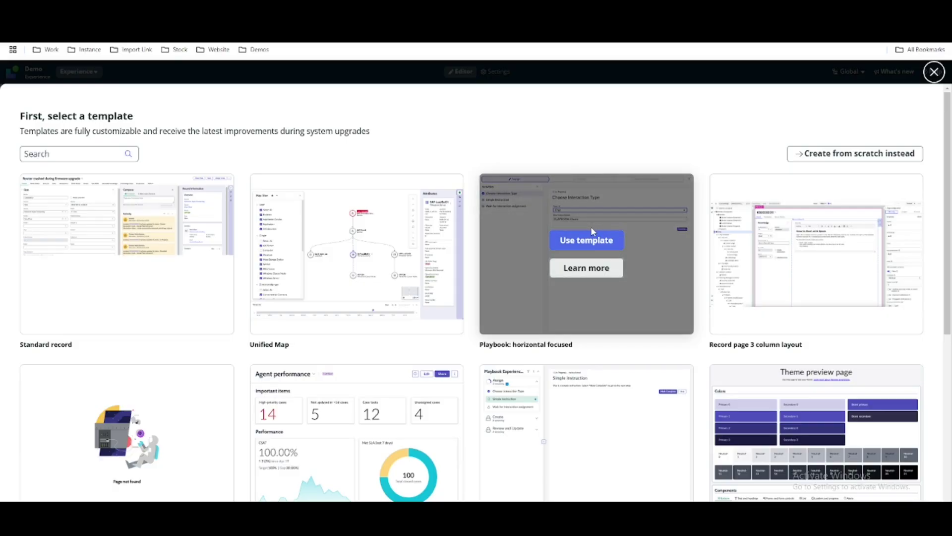
pyautogui.click(806, 238)
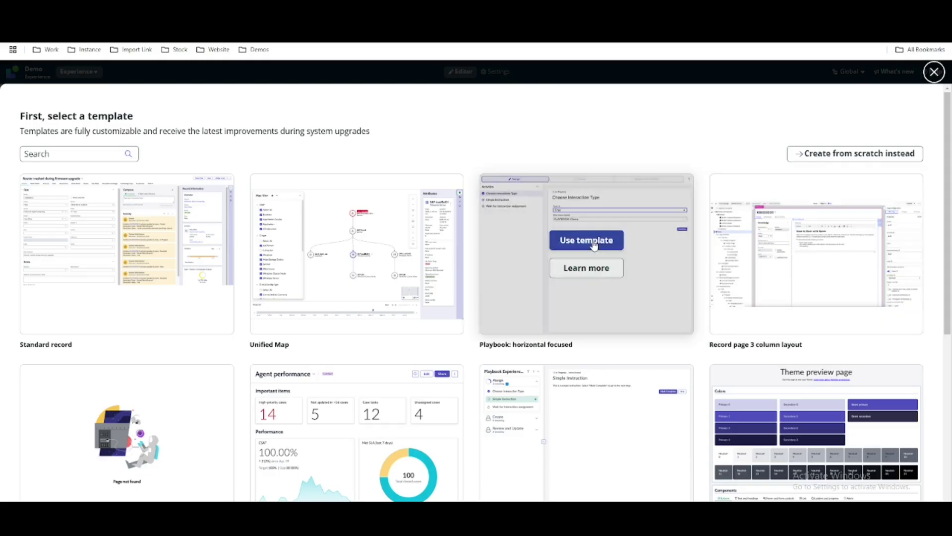
pyautogui.scroll(-5, 593, 243)
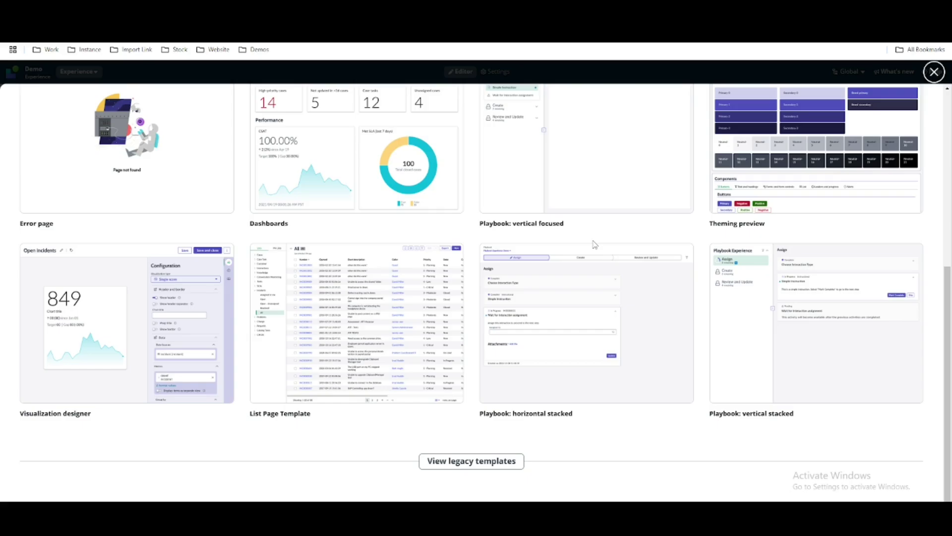
pyautogui.scroll(6, 594, 244)
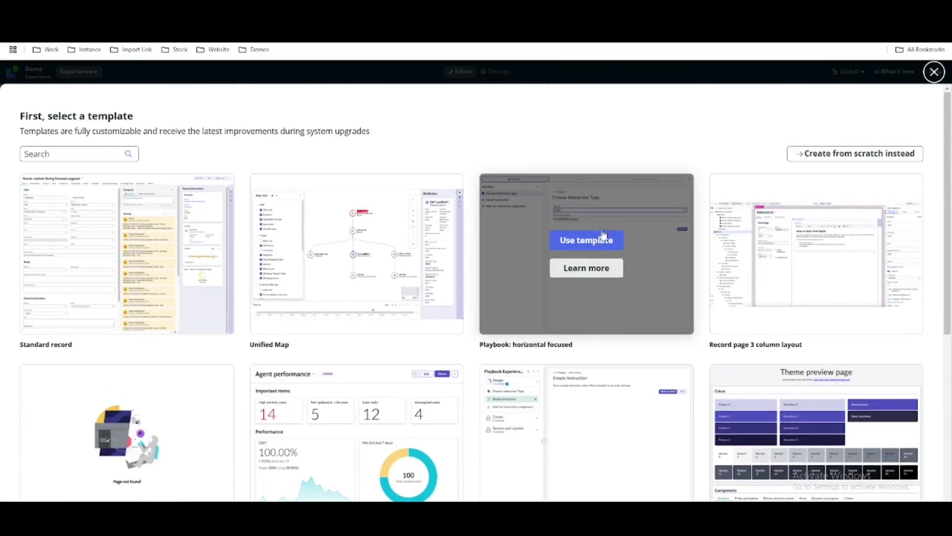
pyautogui.click(841, 158)
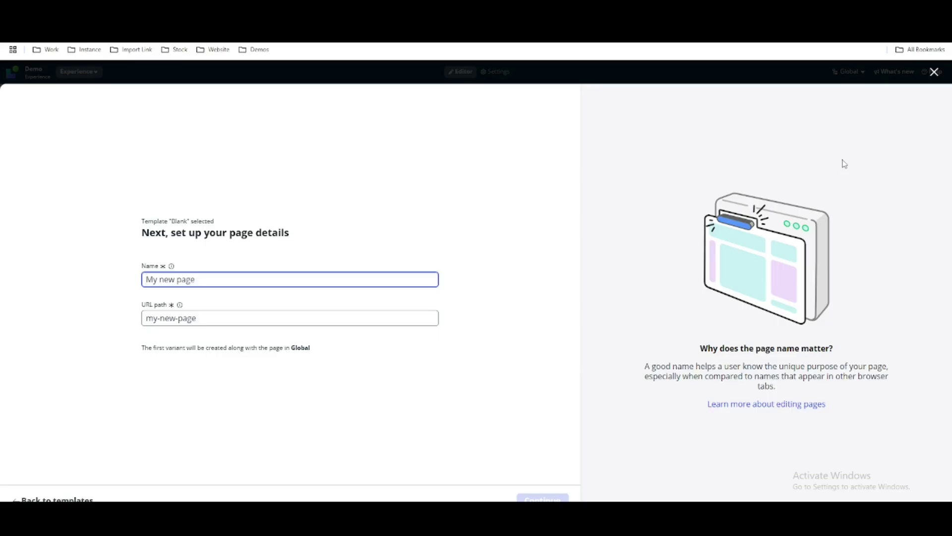
# - Name the page Homepage and create it without URL parameters, using the Default variant
pyautogui.write('H')
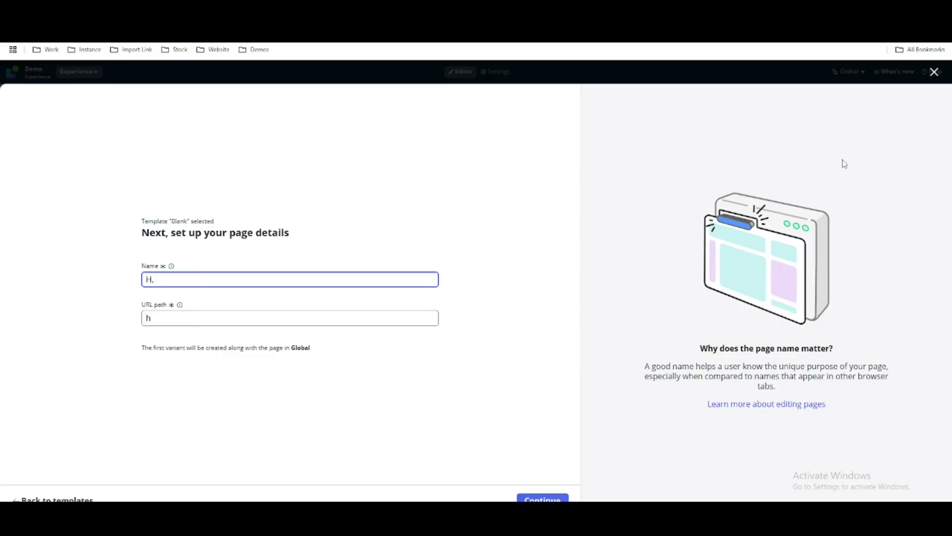
pyautogui.write('omepage')
pyautogui.click(560, 332)
pyautogui.click(543, 499)
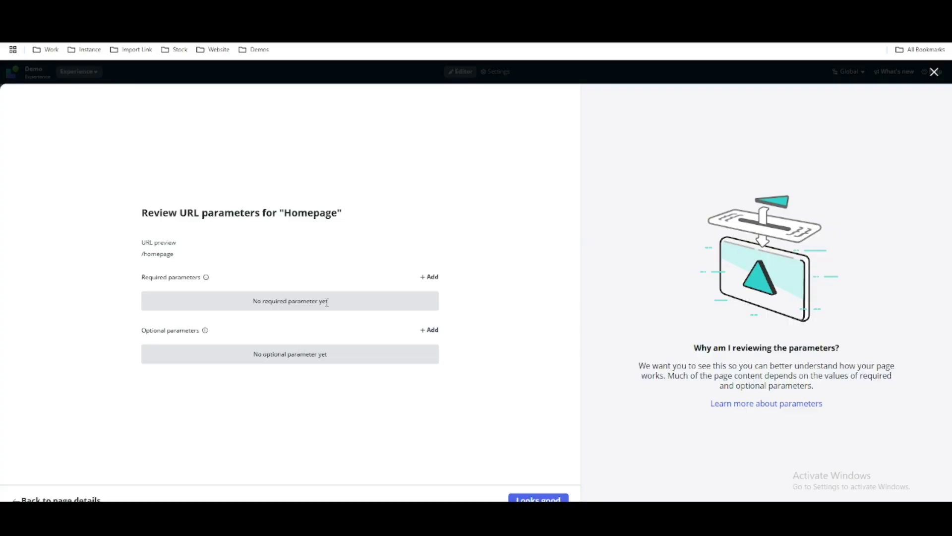
pyautogui.click(545, 499)
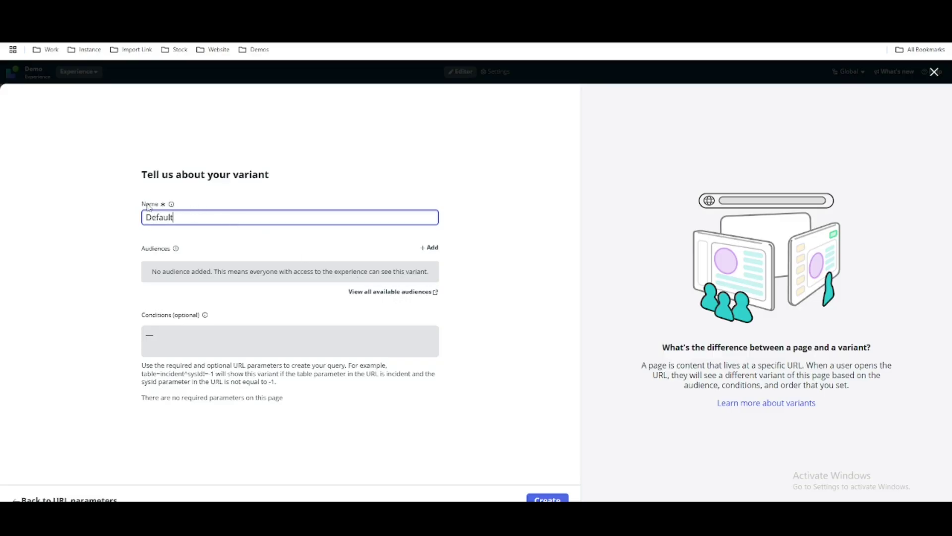
pyautogui.click(551, 498)
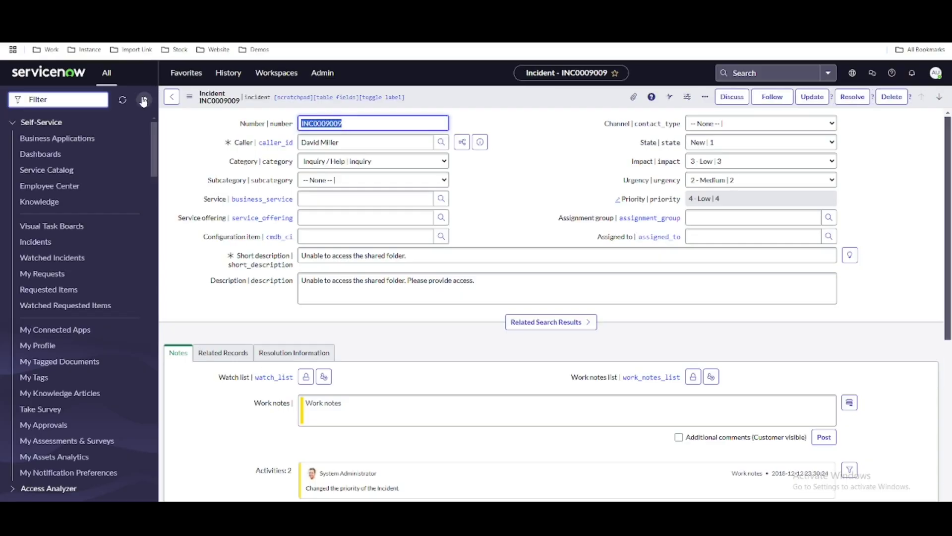
# - Toggle the pinned navigator beside the incident record, and collapse the Overlays group in the Homepage content tree
pyautogui.click(143, 101)
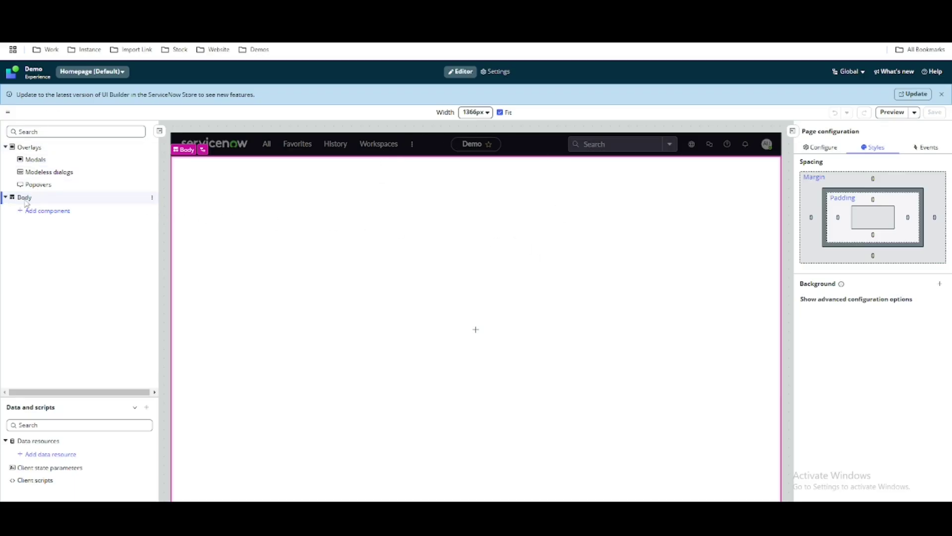
pyautogui.click(6, 147)
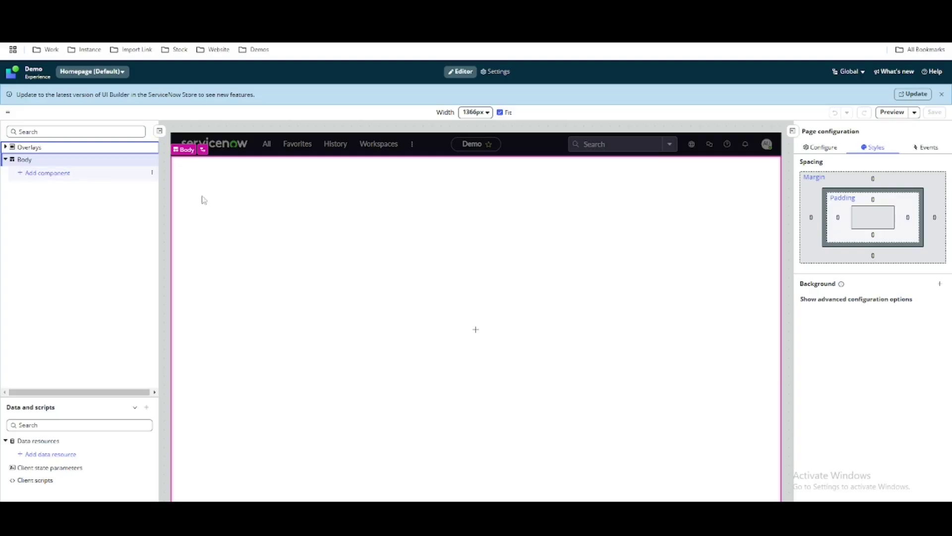
# - Add a Single column layout to the empty Homepage body
pyautogui.click(477, 331)
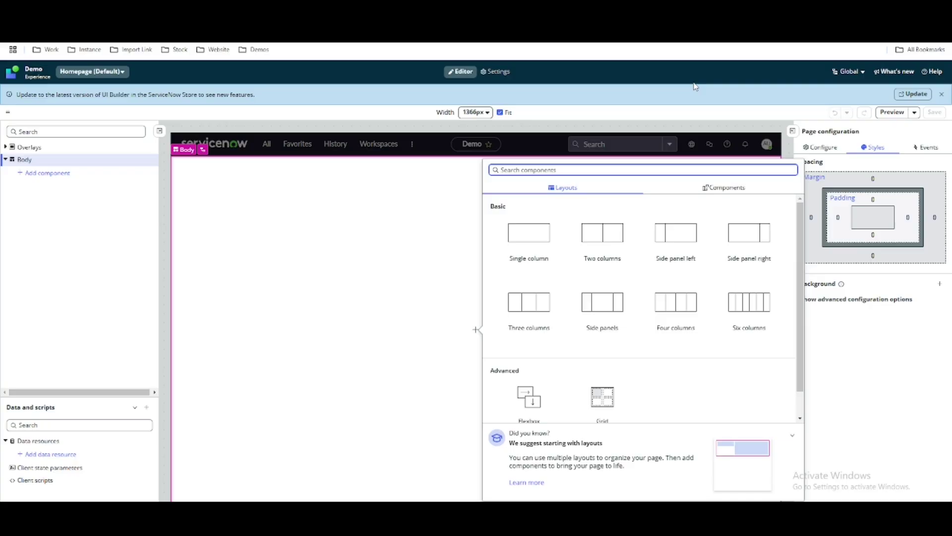
pyautogui.scroll(-1, 744, 243)
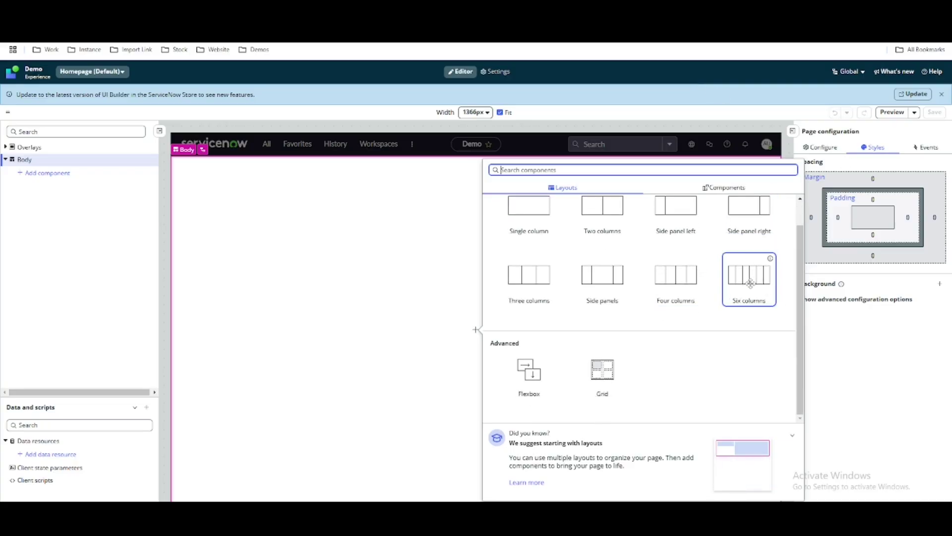
pyautogui.scroll(1, 758, 276)
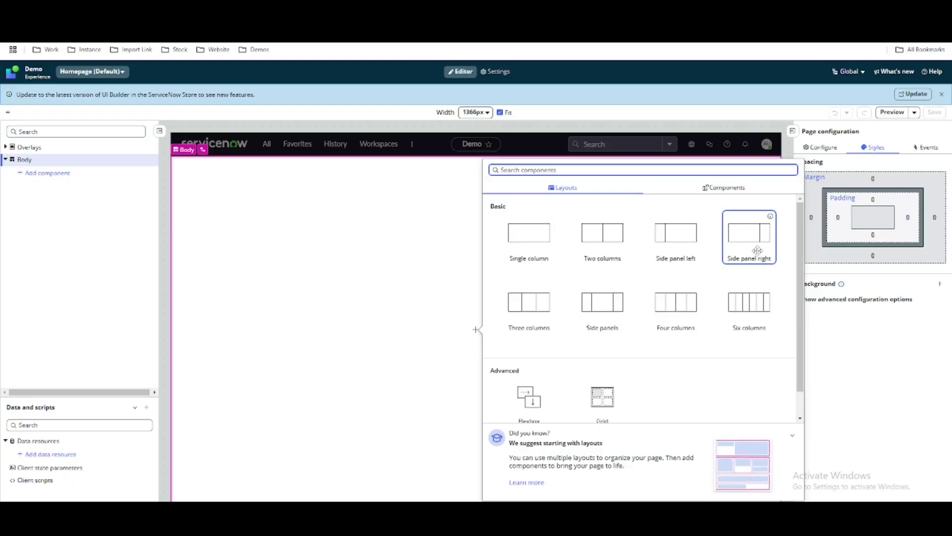
pyautogui.scroll(-1, 559, 372)
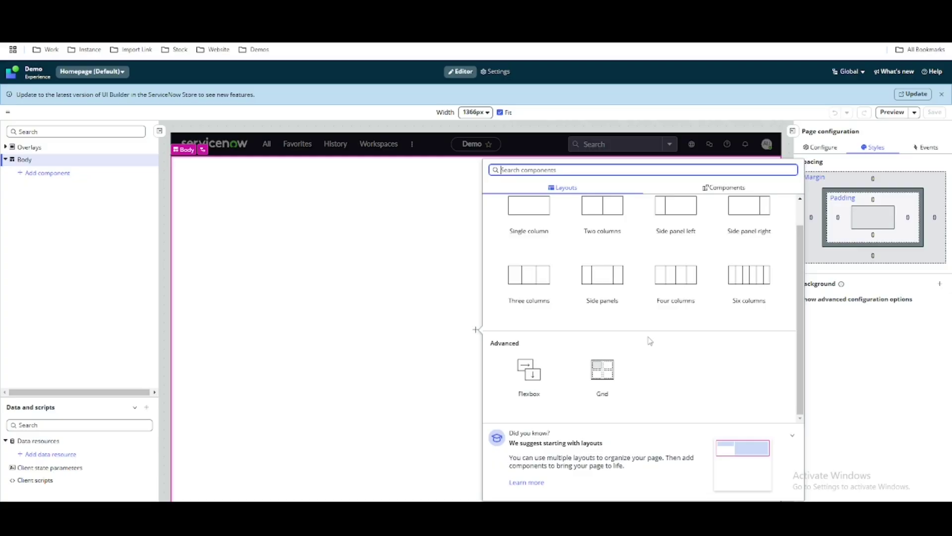
pyautogui.scroll(1, 648, 339)
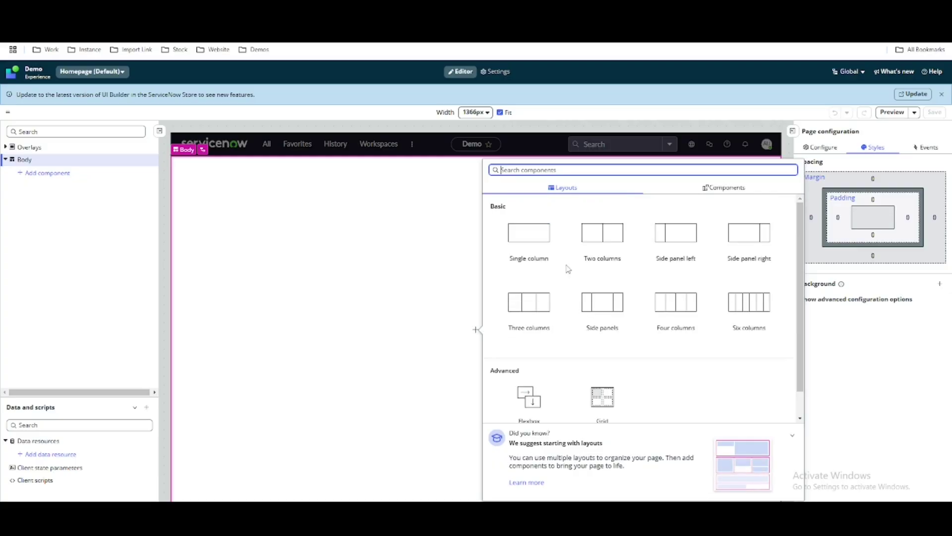
pyautogui.click(535, 242)
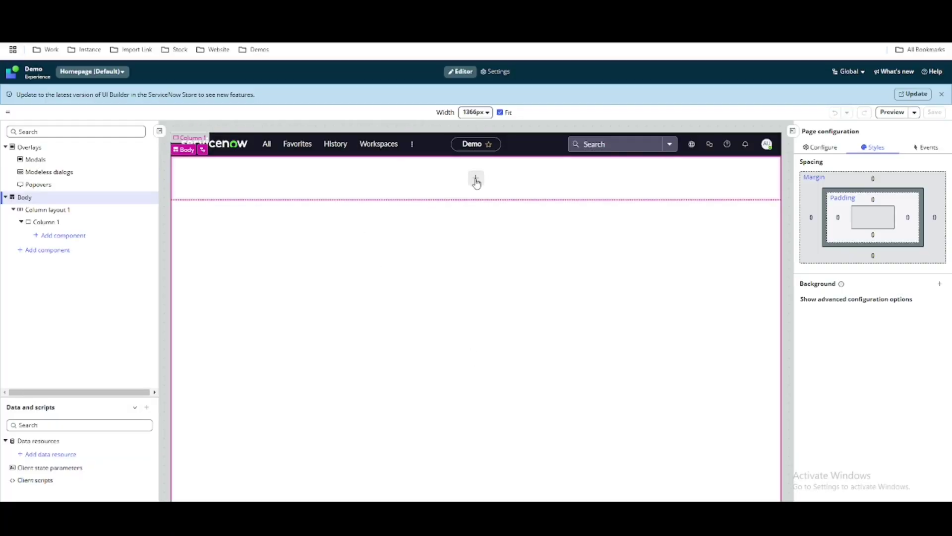
# - Browse the available components and add a Rich text component inside Column 1
pyautogui.click(476, 179)
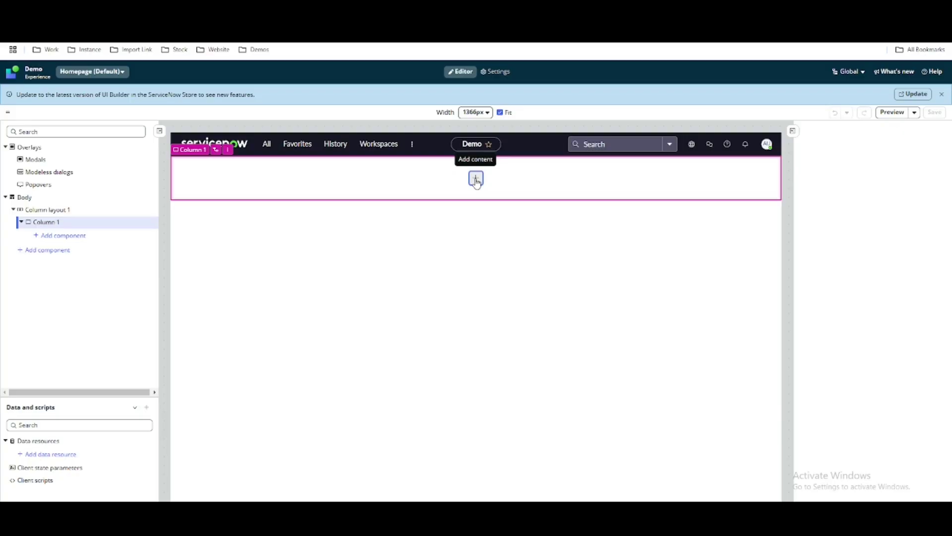
pyautogui.click(475, 179)
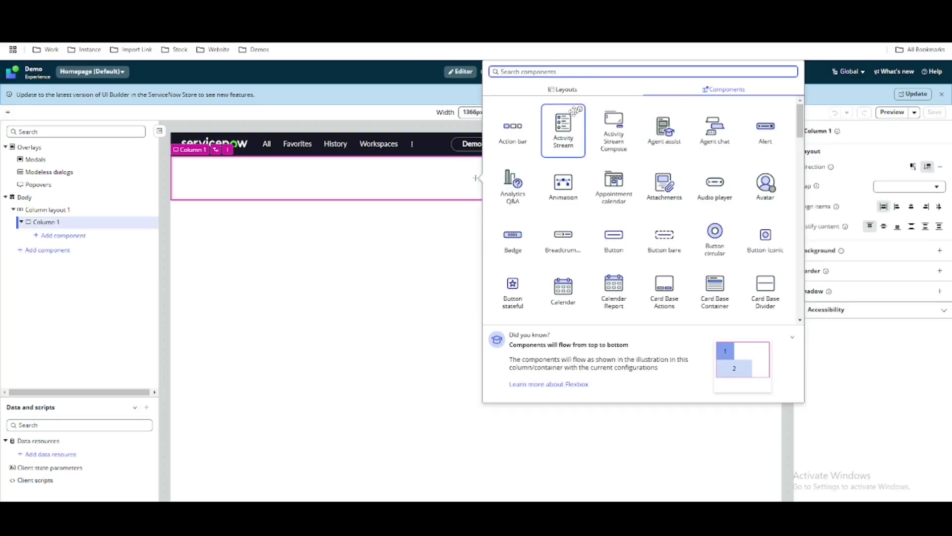
pyautogui.click(567, 91)
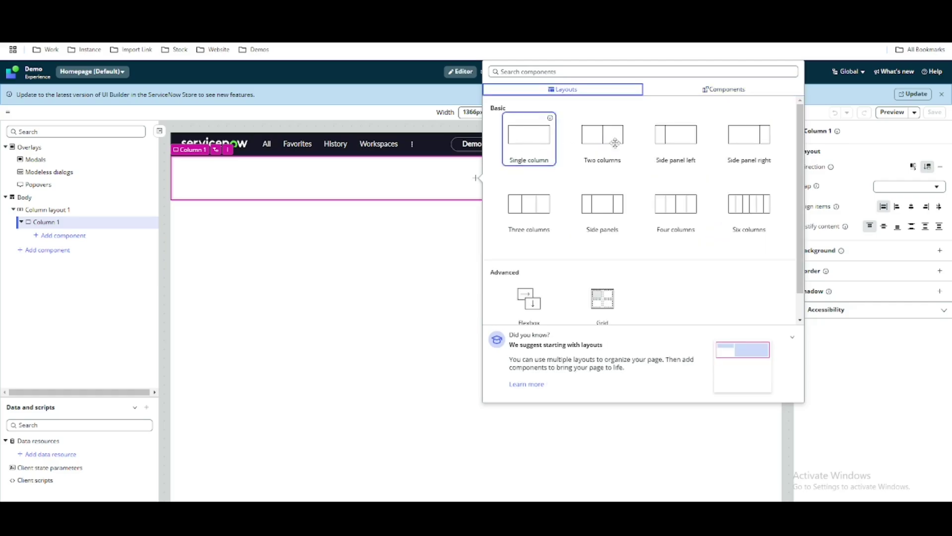
pyautogui.click(709, 91)
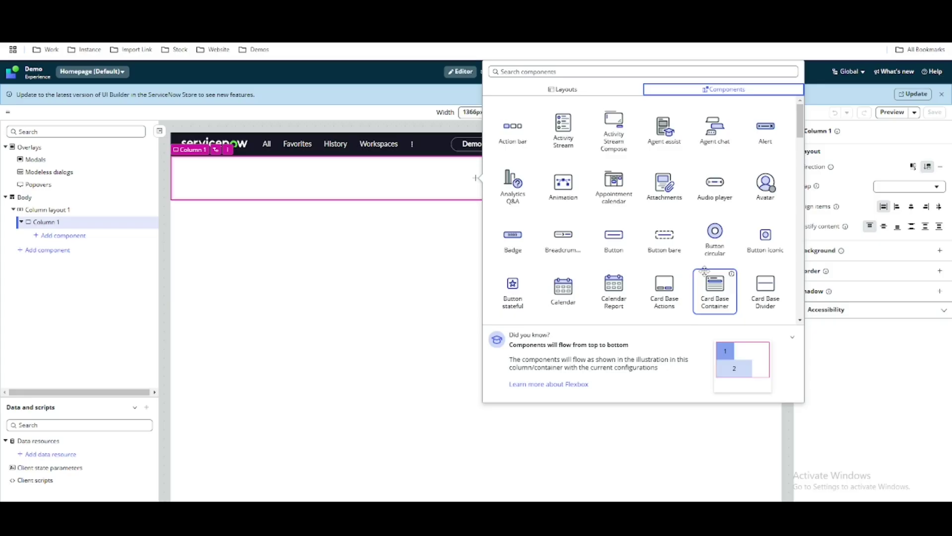
pyautogui.scroll(-2, 704, 271)
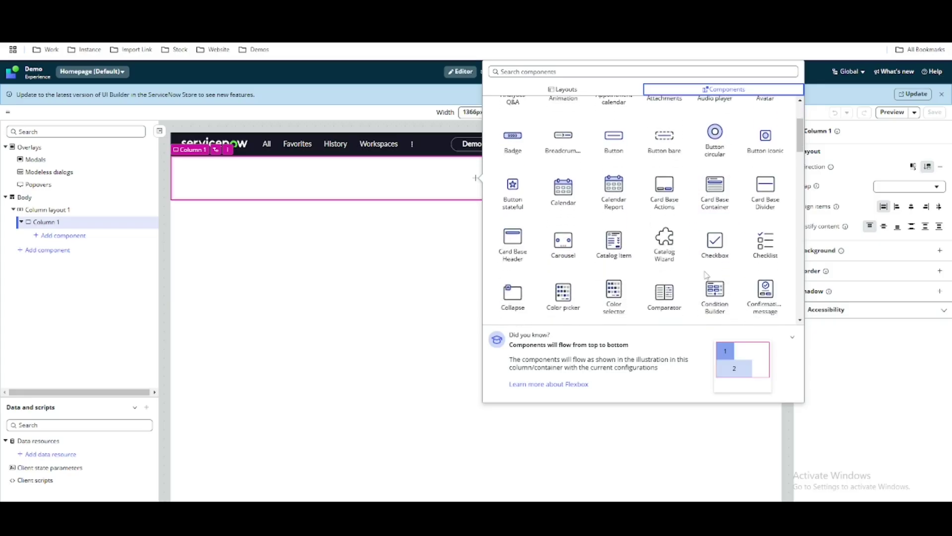
pyautogui.scroll(-2, 706, 274)
pyautogui.scroll(-5, 704, 270)
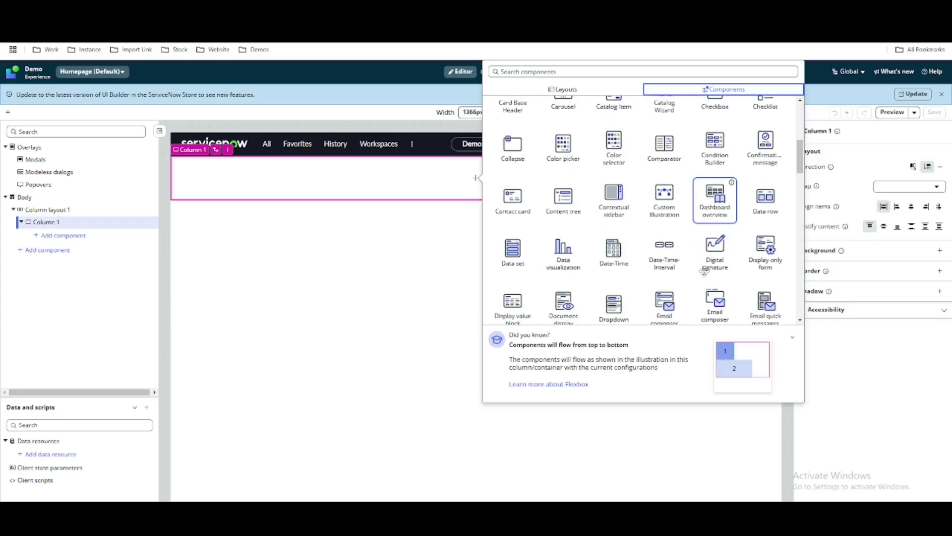
pyautogui.scroll(-1, 704, 271)
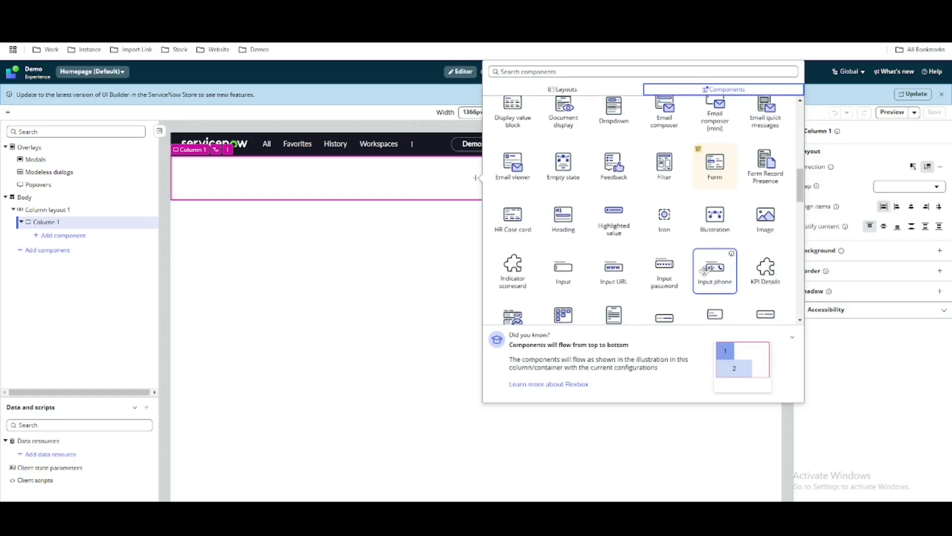
pyautogui.scroll(-1, 704, 271)
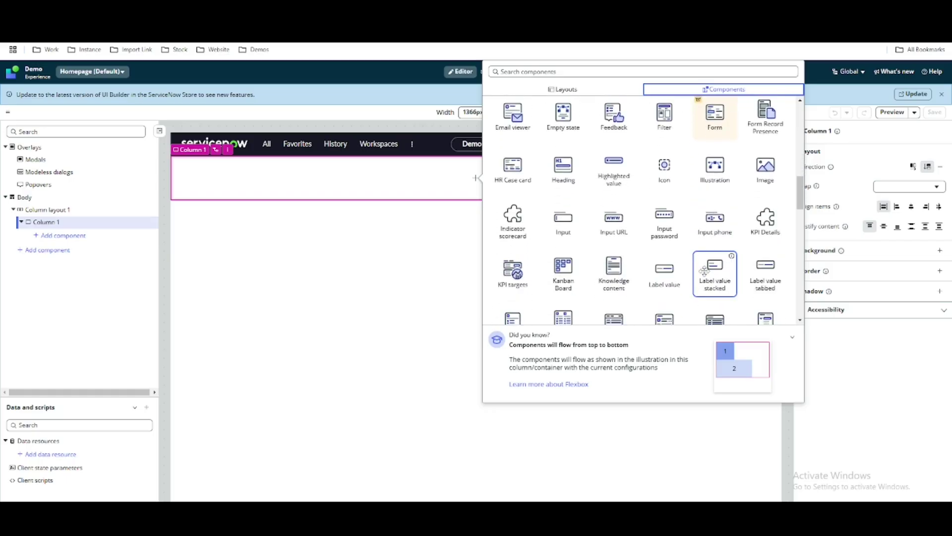
pyautogui.scroll(-5, 705, 270)
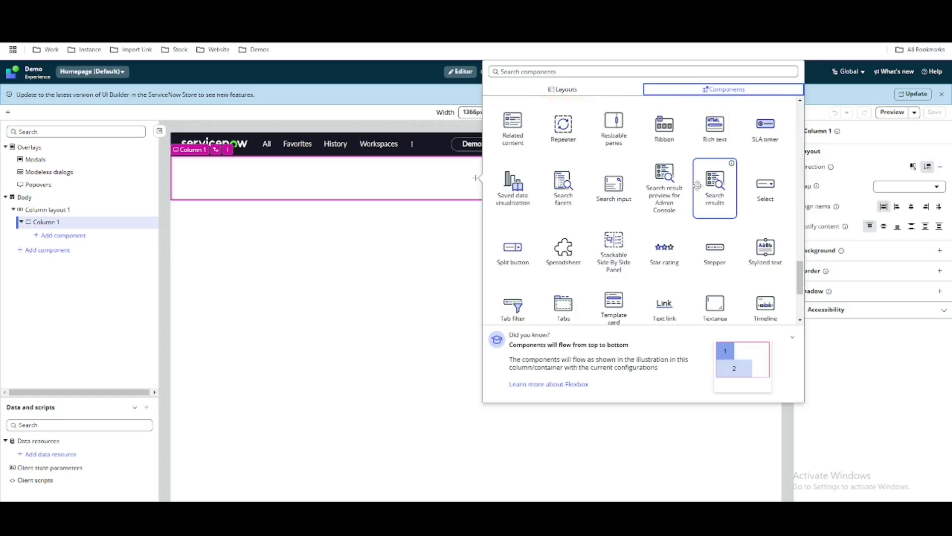
pyautogui.click(719, 135)
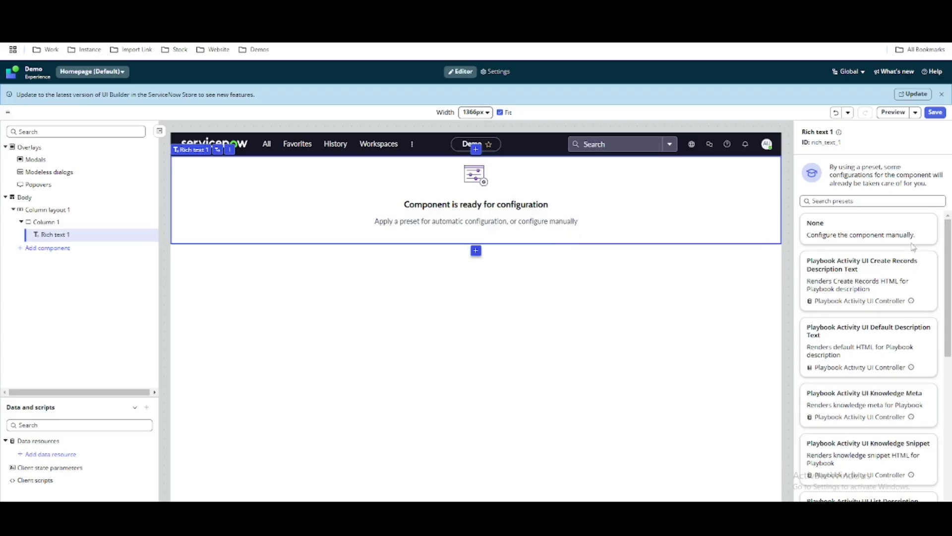
# - Look through the rich text presets and choose None to configure the component manually
pyautogui.moveTo(948, 283); pyautogui.dragTo(950, 437)
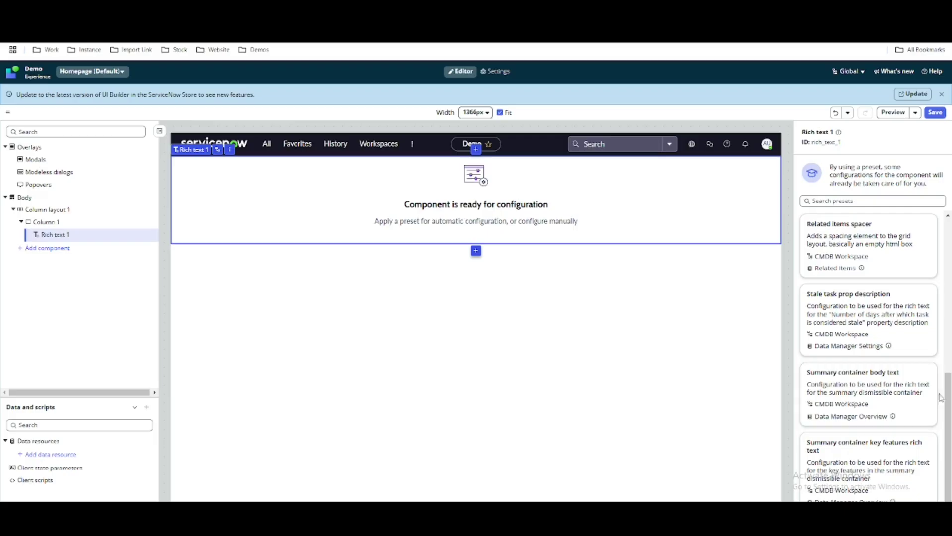
pyautogui.moveTo(948, 409); pyautogui.dragTo(948, 256)
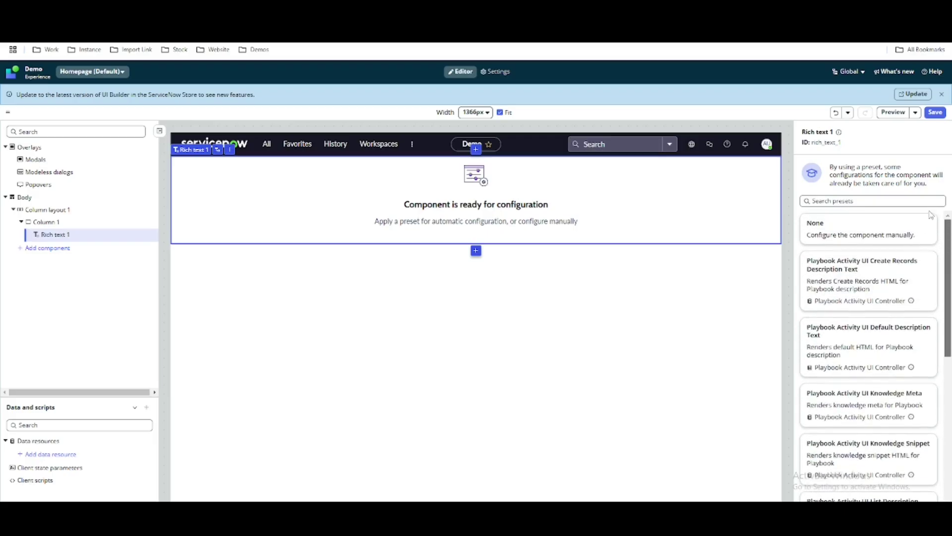
pyautogui.click(893, 227)
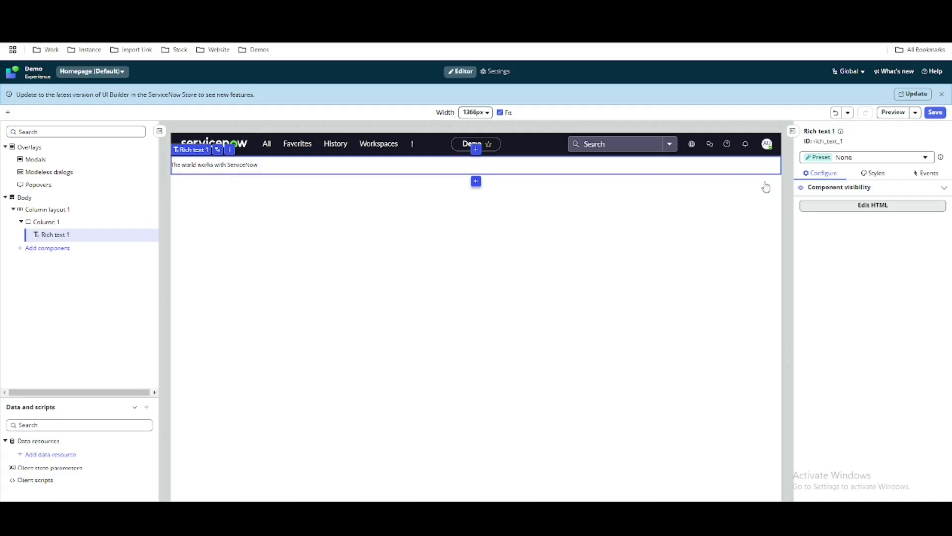
# - Open the rich text's HTML for editing, view its source code without changes, and centre the sentence
pyautogui.click(874, 206)
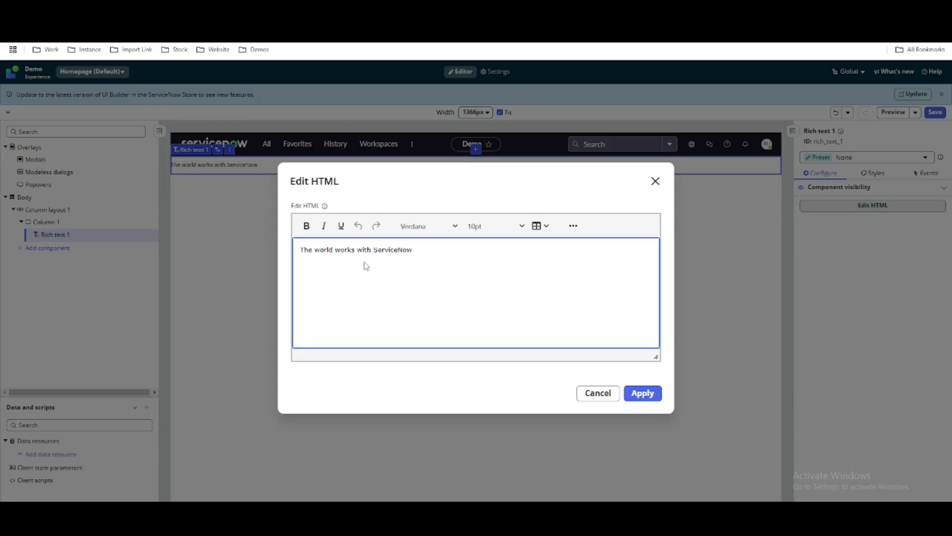
pyautogui.click(573, 225)
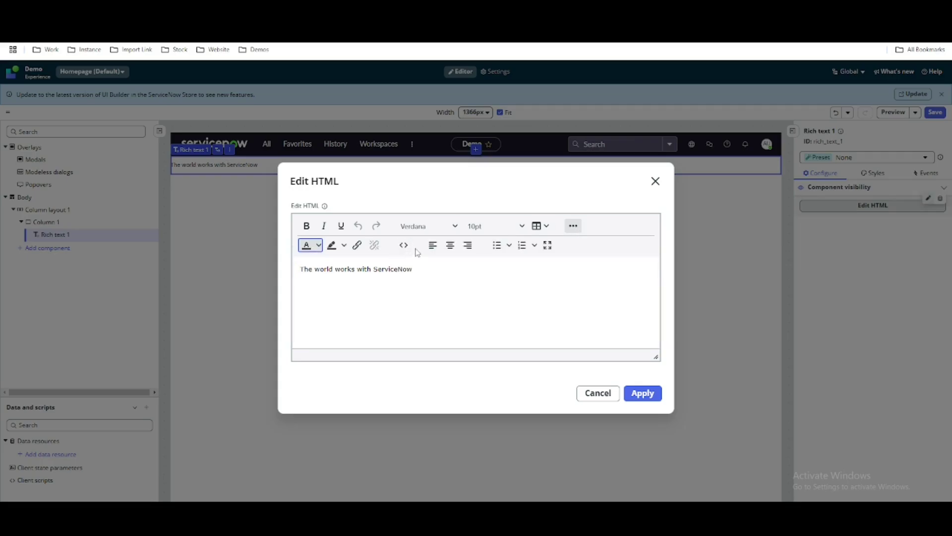
pyautogui.click(404, 245)
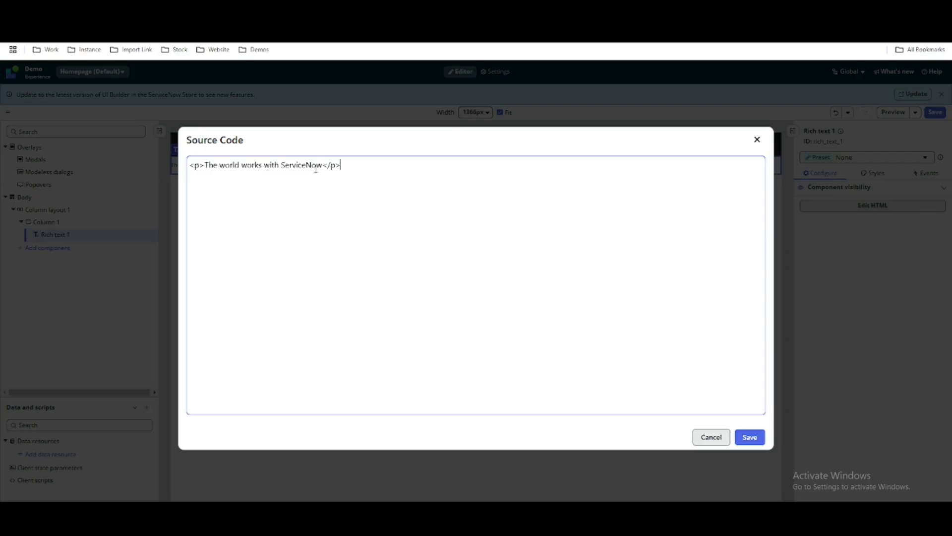
pyautogui.click(710, 437)
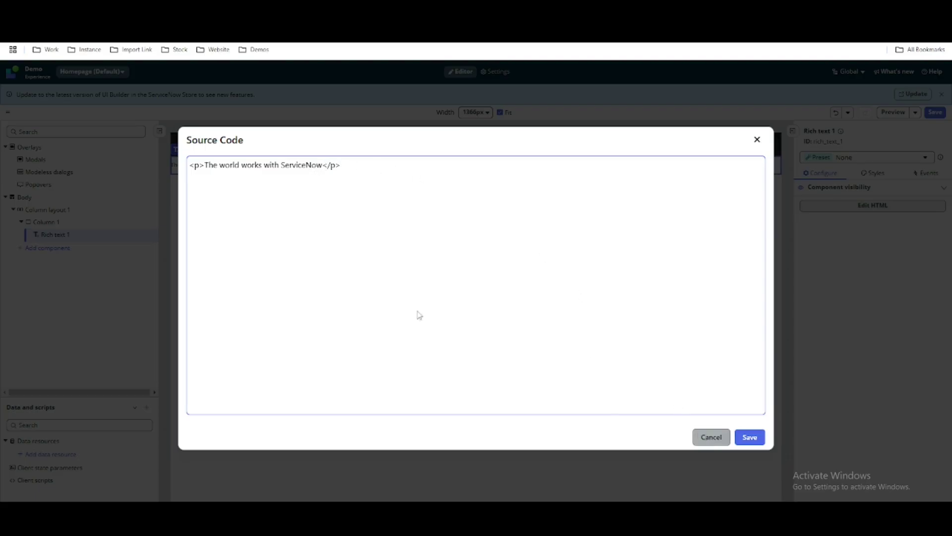
pyautogui.tripleClick(293, 270)
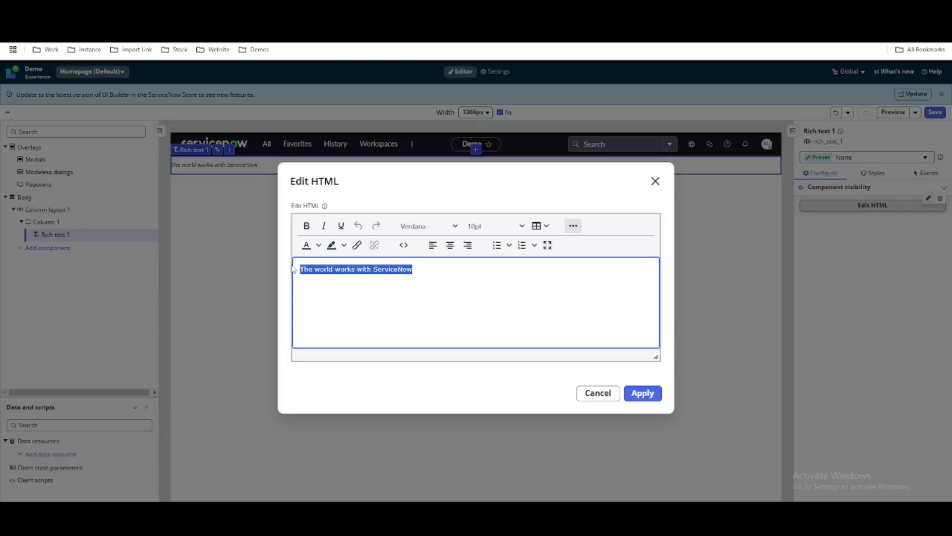
pyautogui.click(453, 254)
# - Try red, light purple and light green as the text colour of the centred sentence
pyautogui.click(320, 247)
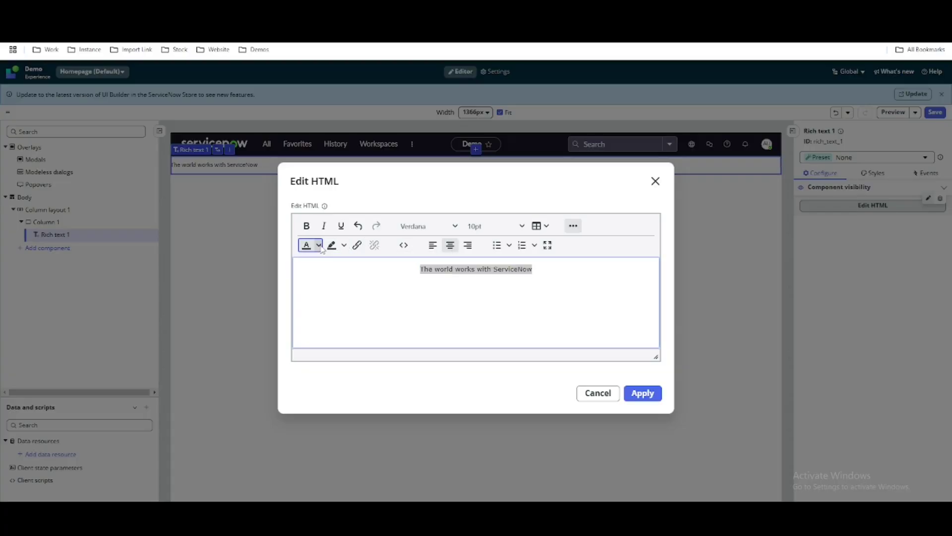
pyautogui.click(319, 246)
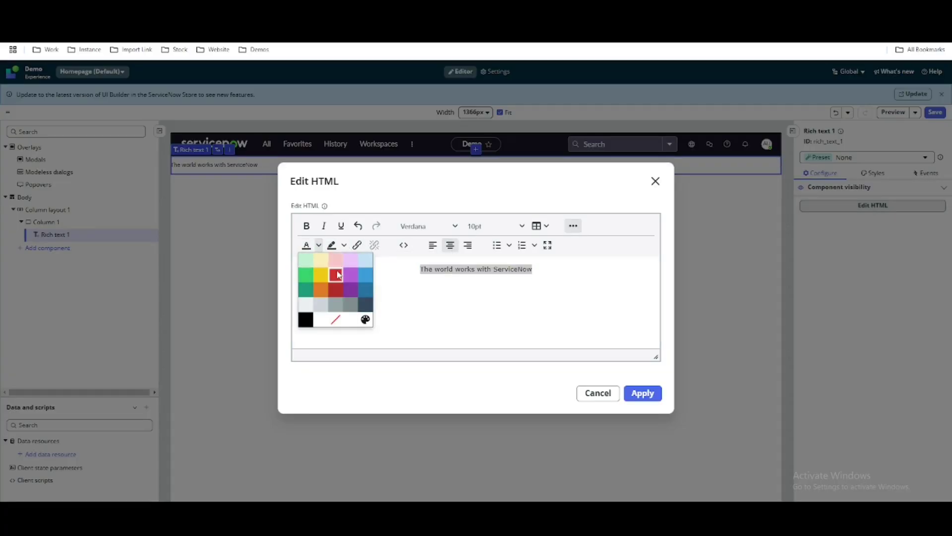
pyautogui.click(337, 275)
pyautogui.click(319, 245)
pyautogui.click(351, 260)
pyautogui.click(318, 245)
pyautogui.click(306, 263)
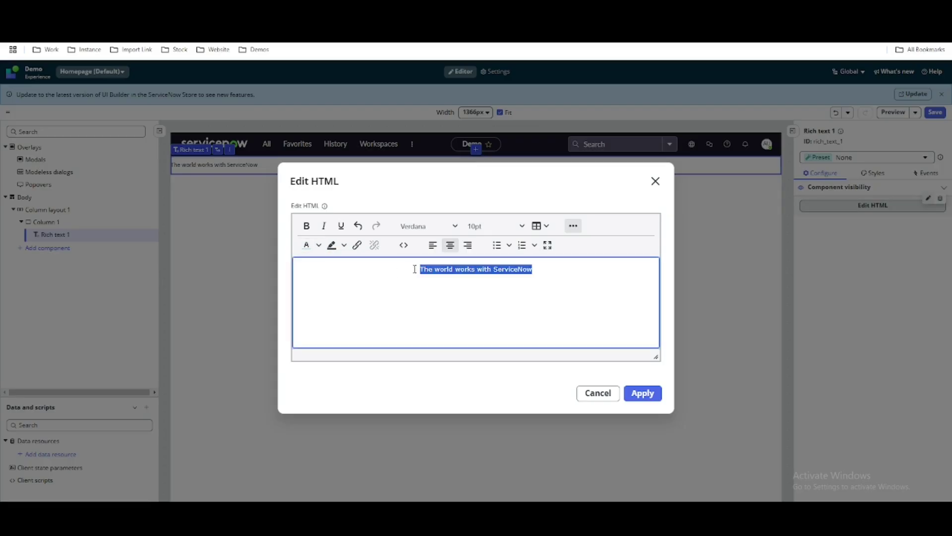
# - Set the sentence's font size to 24pt and its text colour to dark blue
pyautogui.click(521, 228)
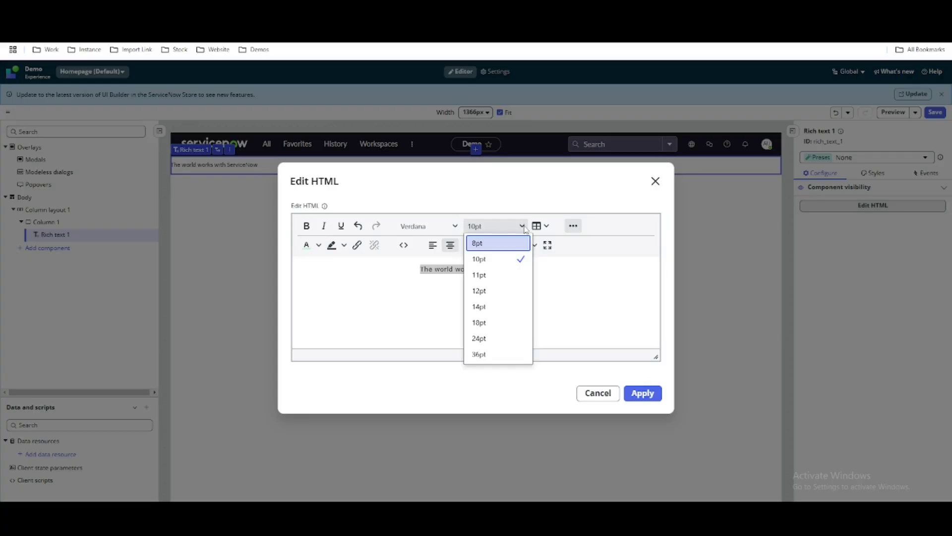
pyautogui.click(489, 337)
pyautogui.click(492, 313)
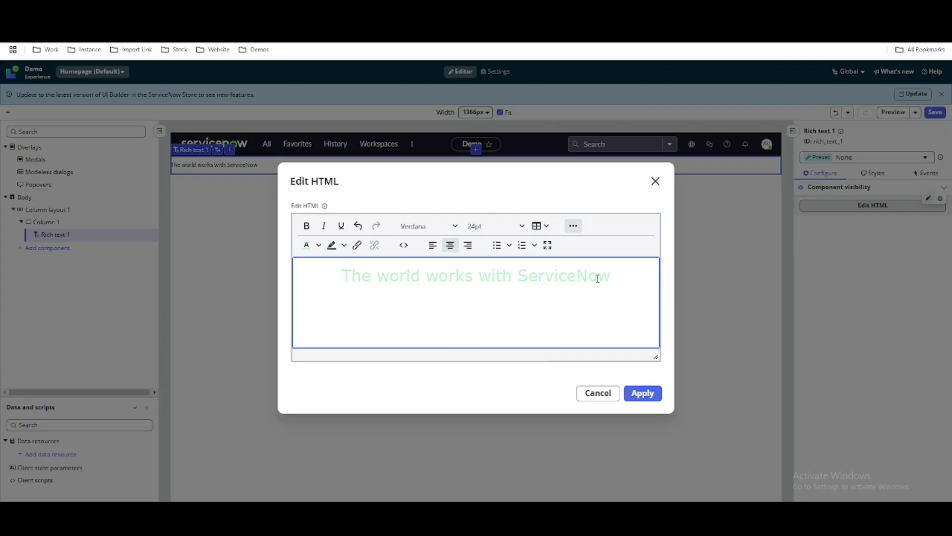
pyautogui.moveTo(611, 276); pyautogui.dragTo(283, 273)
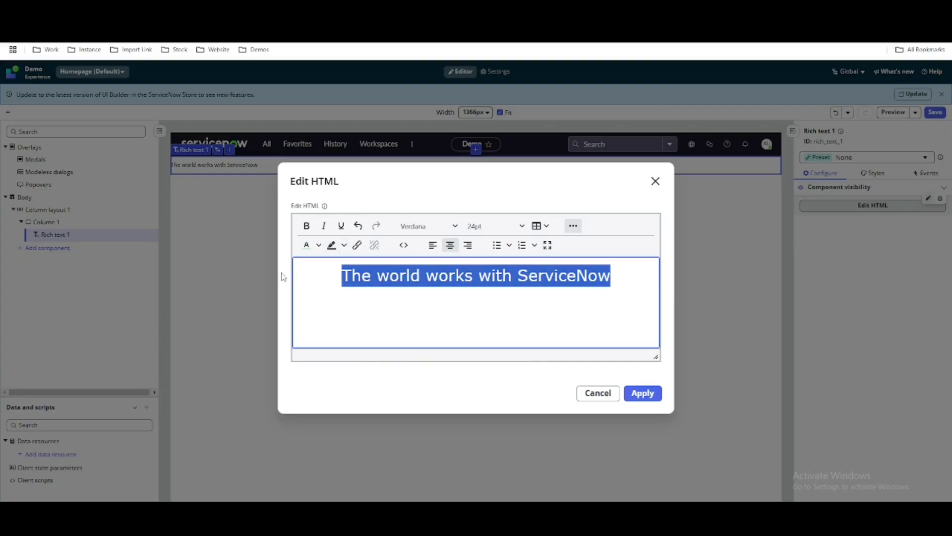
pyautogui.click(319, 244)
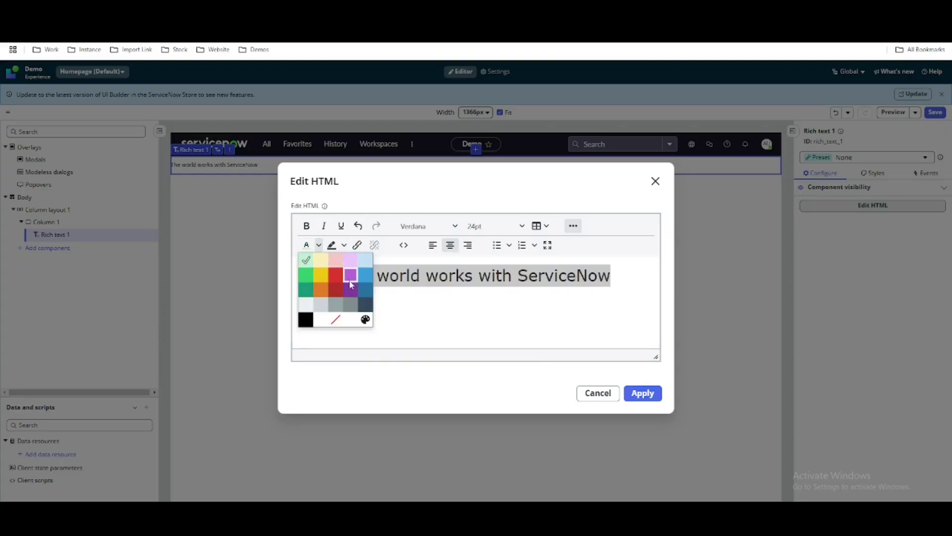
pyautogui.click(366, 294)
# - Replace the rich text sentence with "New Demo Workspace", apply the HTML edit and save the page
pyautogui.click(477, 297)
pyautogui.moveTo(606, 282); pyautogui.dragTo(379, 277)
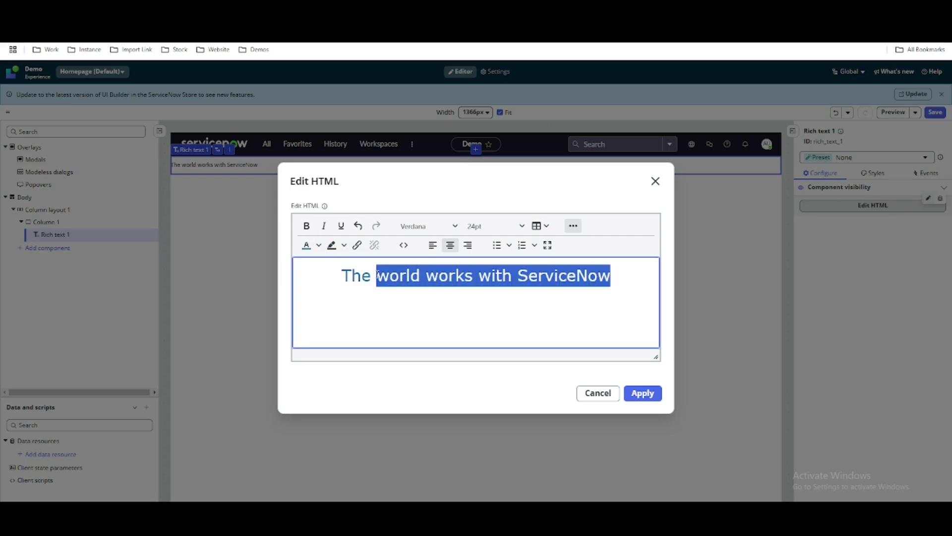
pyautogui.write('New De,')
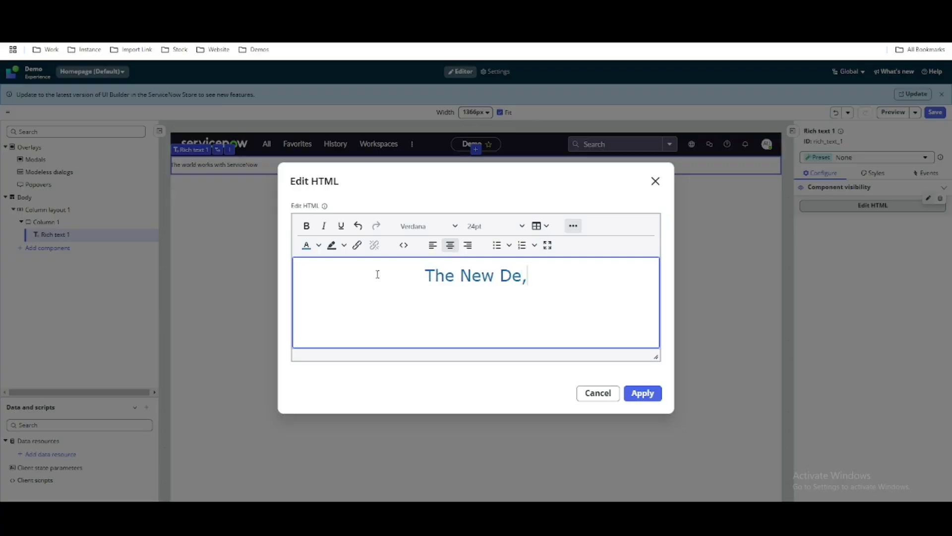
pyautogui.press('BackSpace')
pyautogui.write('mo ')
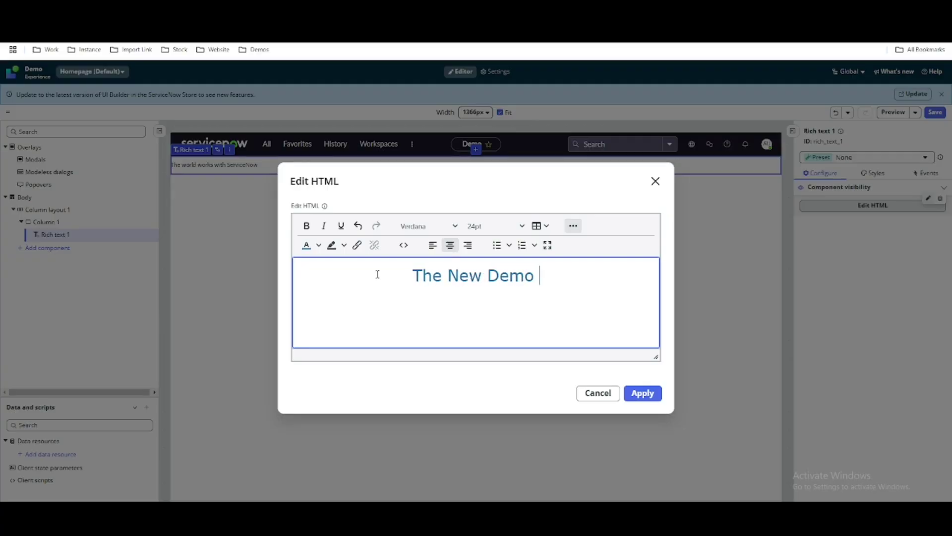
pyautogui.write('Worspace')
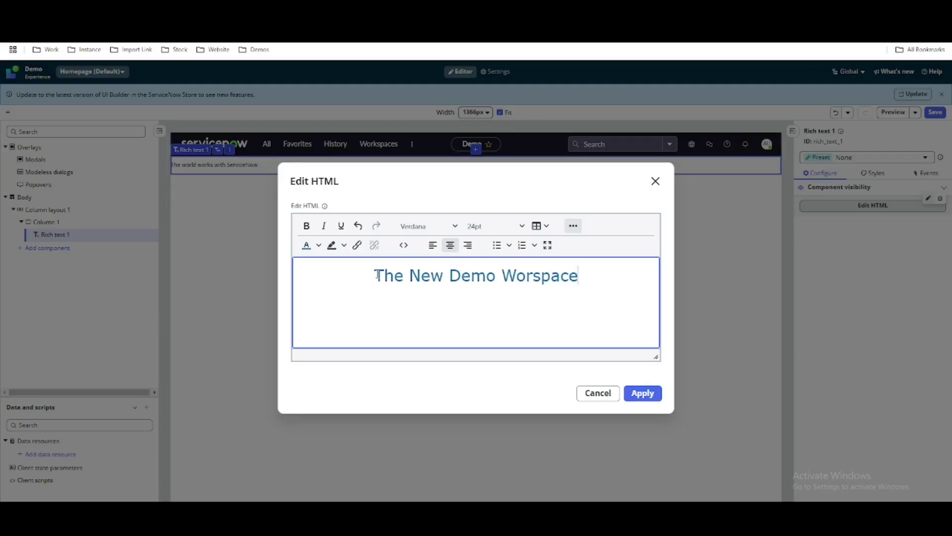
pyautogui.click(531, 277)
pyautogui.write('k')
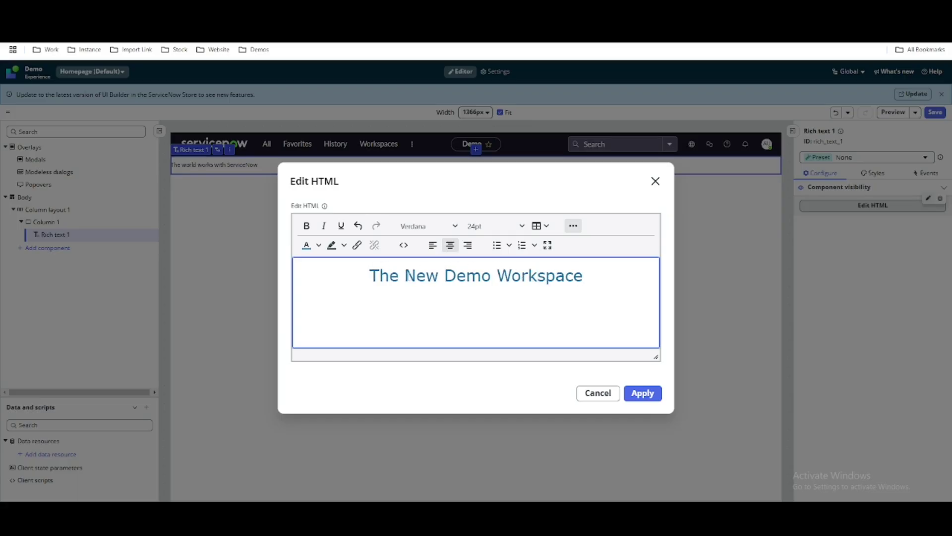
pyautogui.press('BackSpace')
pyautogui.press('BackSpace')
pyautogui.press('BackSpace')
pyautogui.press('BackSpace')
pyautogui.click(642, 393)
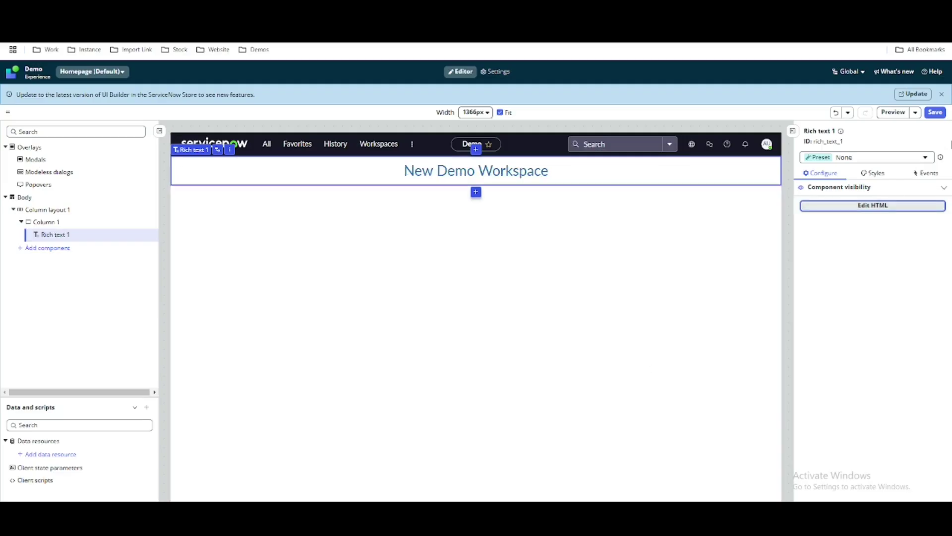
pyautogui.click(935, 112)
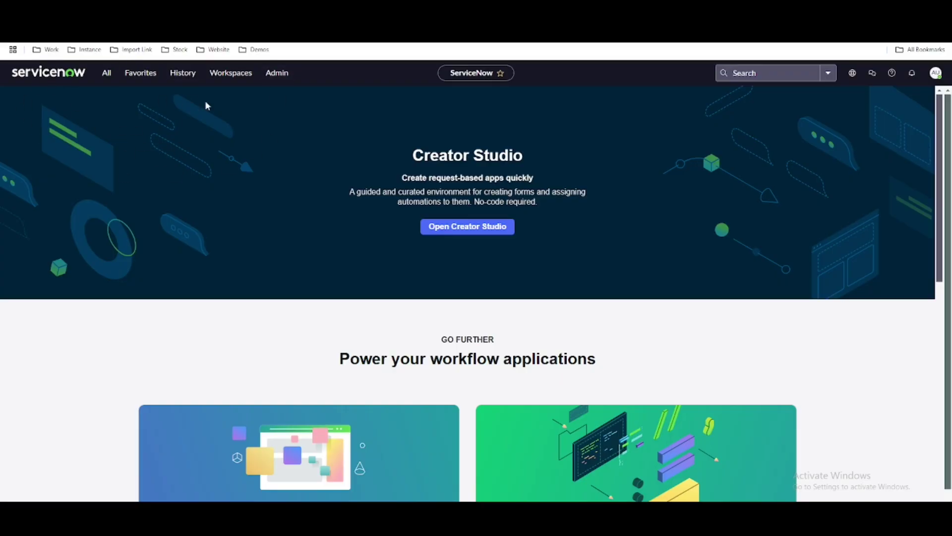
# - Check the instance's list of workspaces for Demo and preview the Homepage variant being edited
pyautogui.click(228, 80)
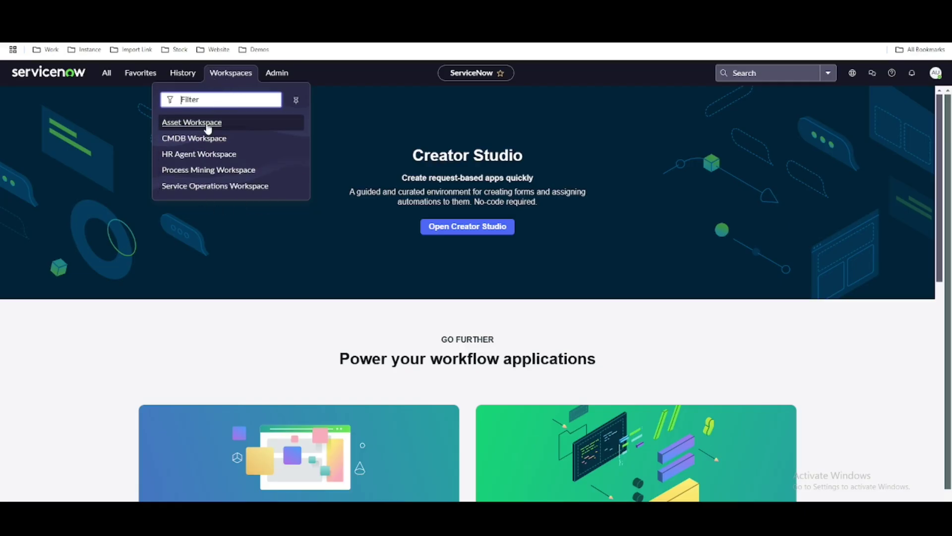
pyautogui.click(379, 127)
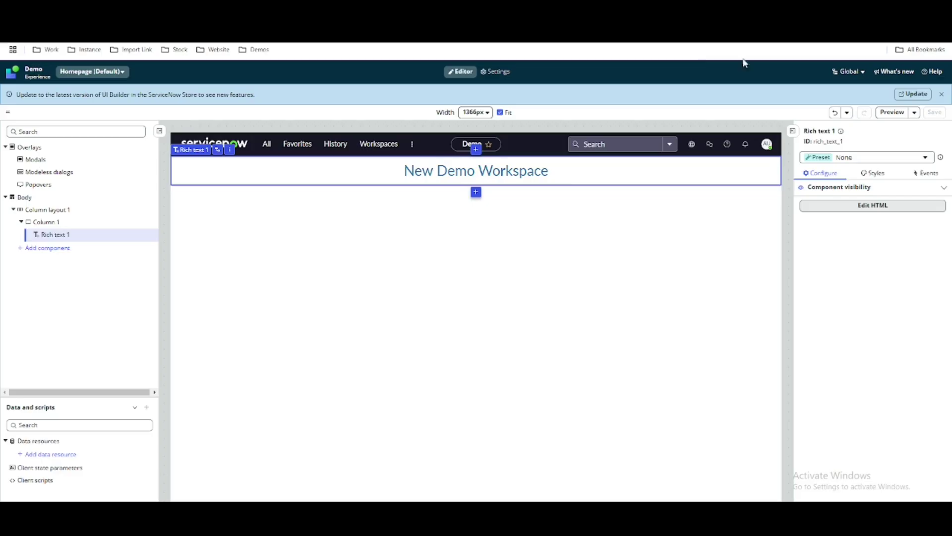
pyautogui.click(900, 114)
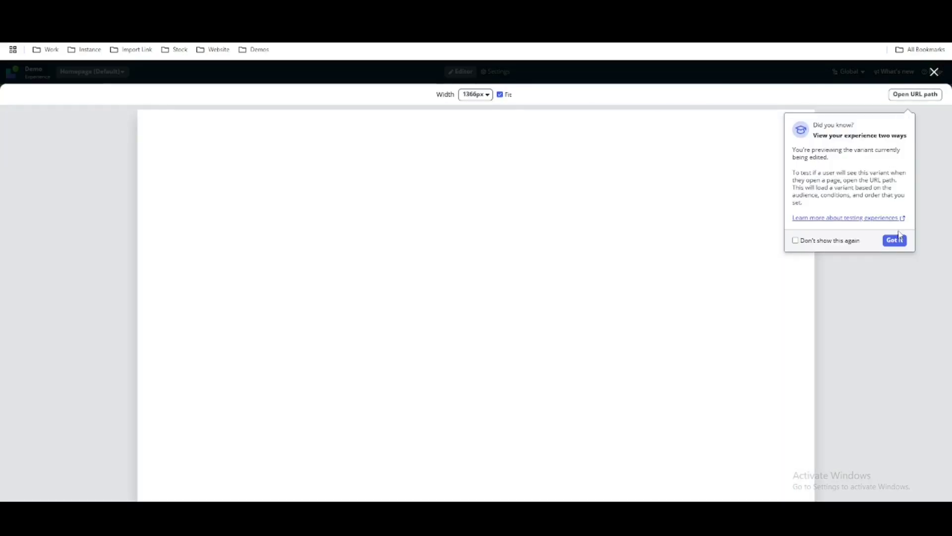
pyautogui.click(895, 240)
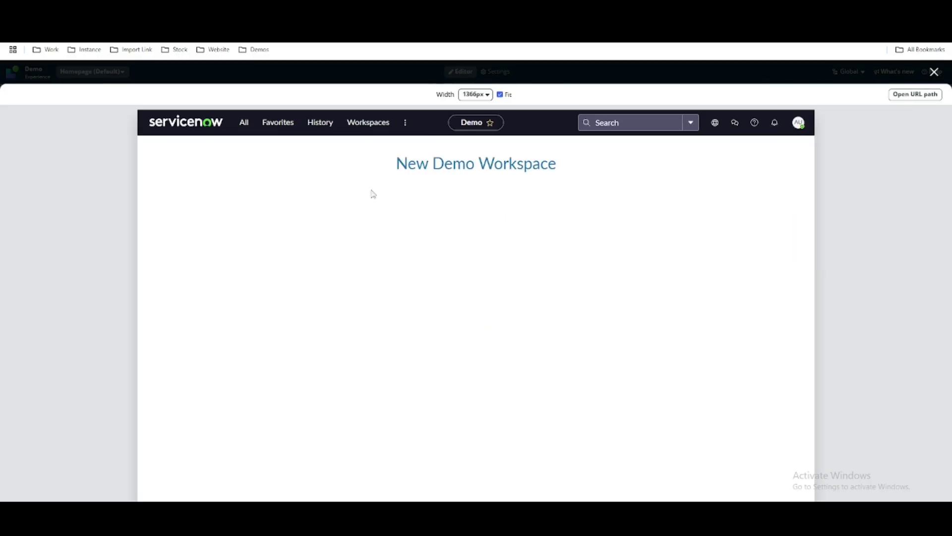
pyautogui.click(935, 72)
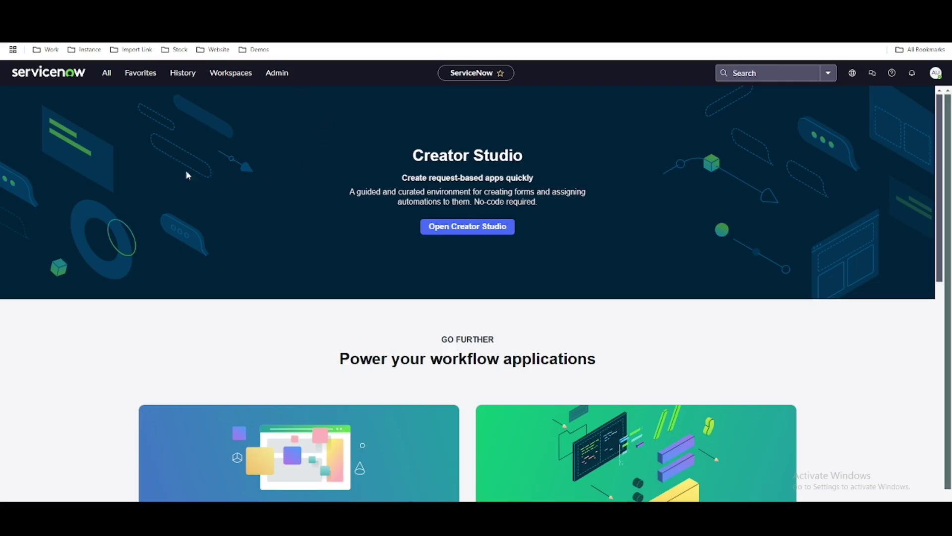
# - Recheck the workspaces list, search the navigator for "now ex" and open the Experiences list of the Now Experience Framework
pyautogui.click(241, 77)
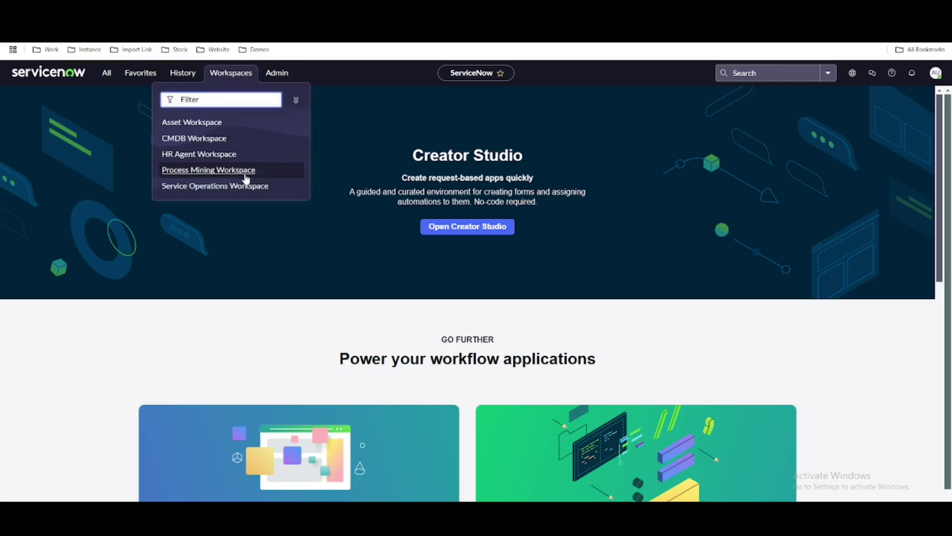
pyautogui.click(110, 79)
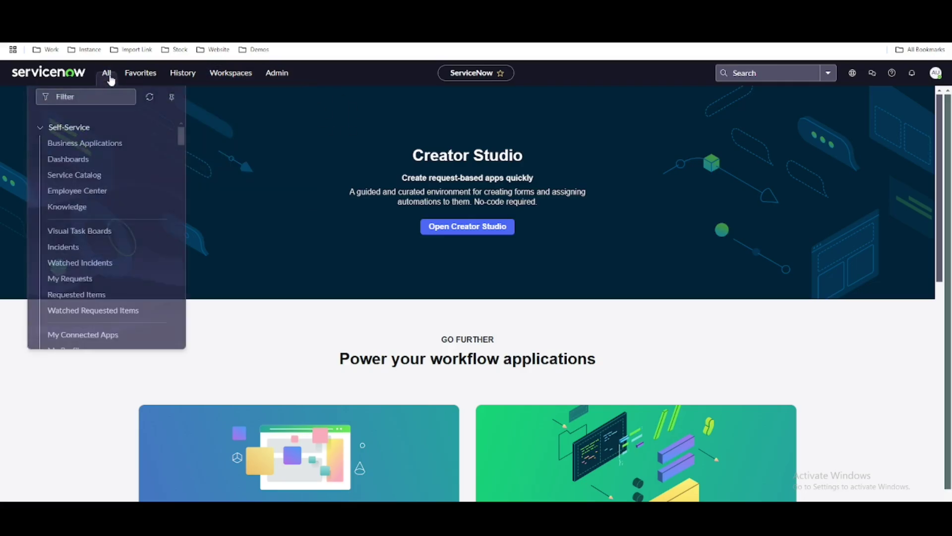
pyautogui.write('now ex')
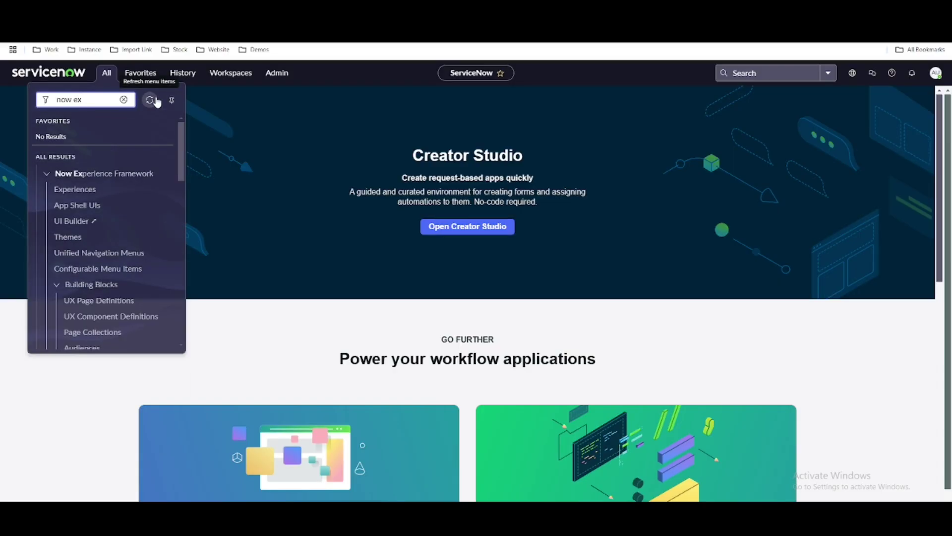
pyautogui.click(67, 191)
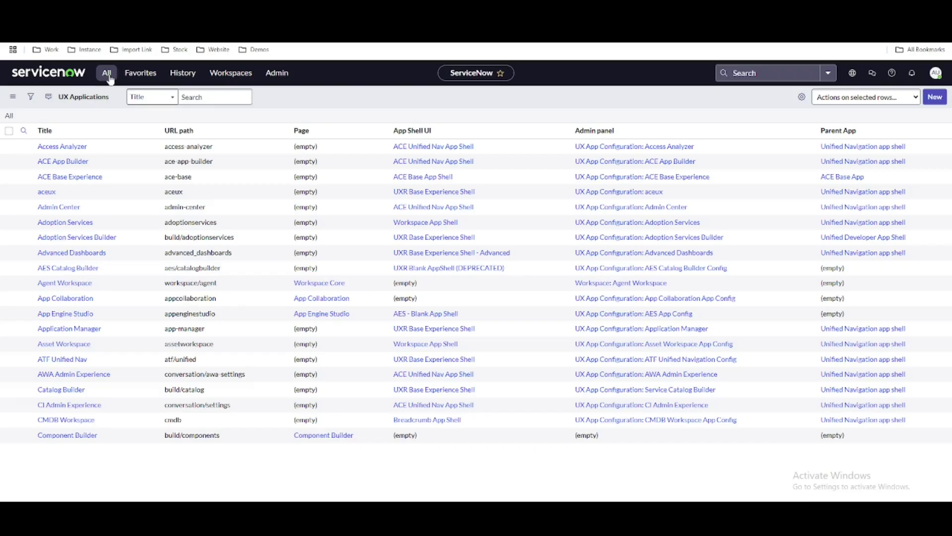
pyautogui.click(106, 73)
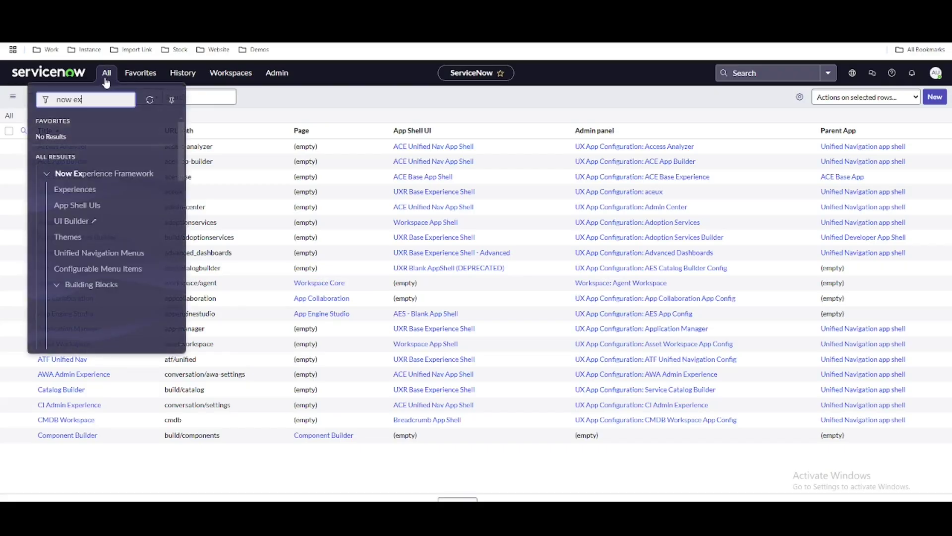
pyautogui.click(105, 73)
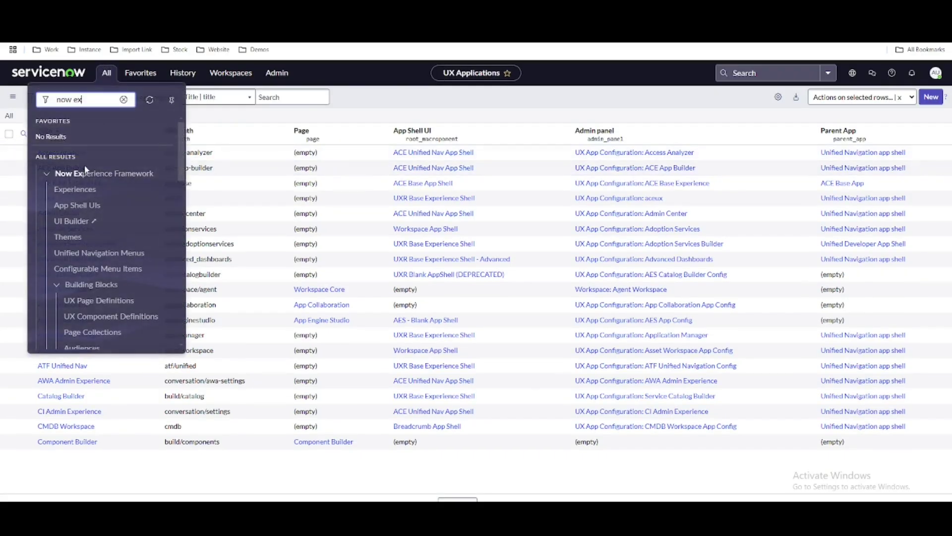
pyautogui.click(78, 196)
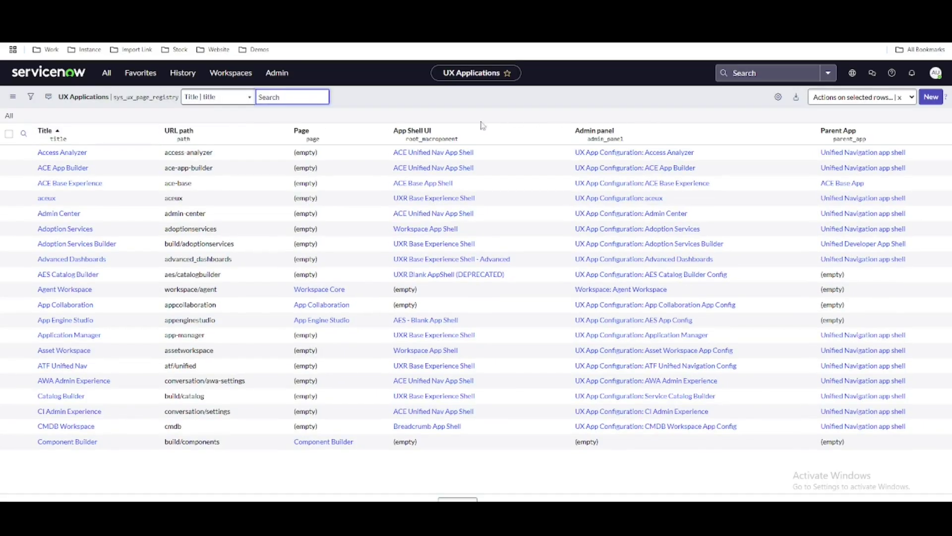
# - Filter the UX Applications by the title Demo and open the Demo record
pyautogui.click(23, 134)
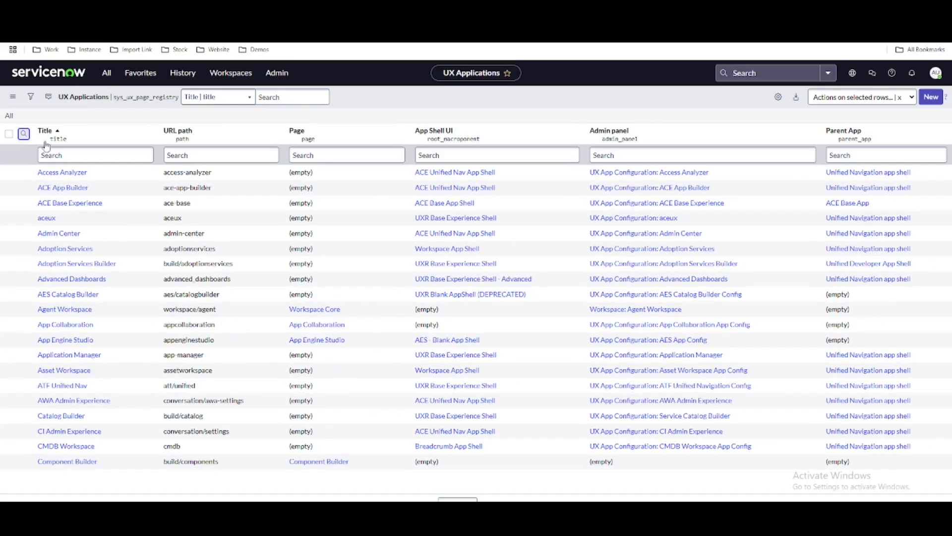
pyautogui.write('Demo')
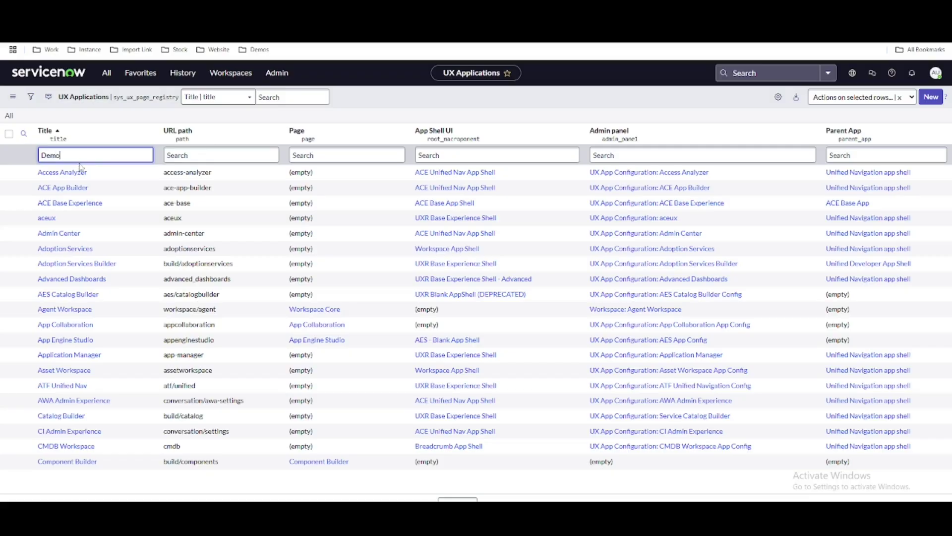
pyautogui.press('Return')
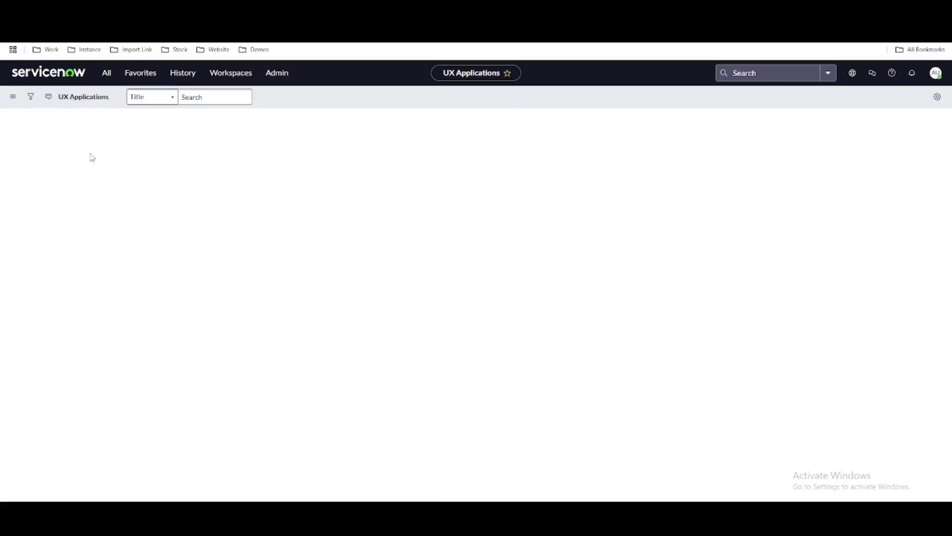
pyautogui.click(47, 173)
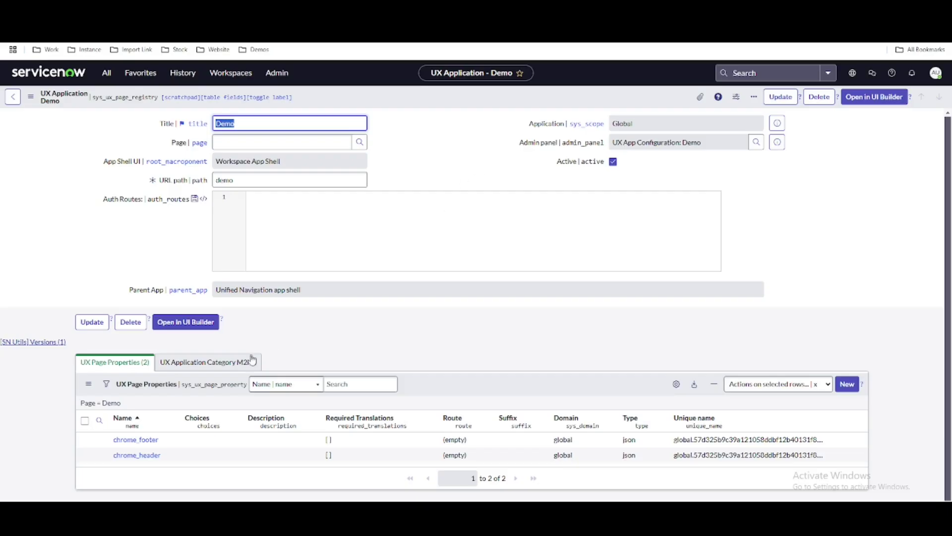
# - Add a UX Application Category M2M record to Demo with the experience category Workspace and submit it
pyautogui.click(185, 368)
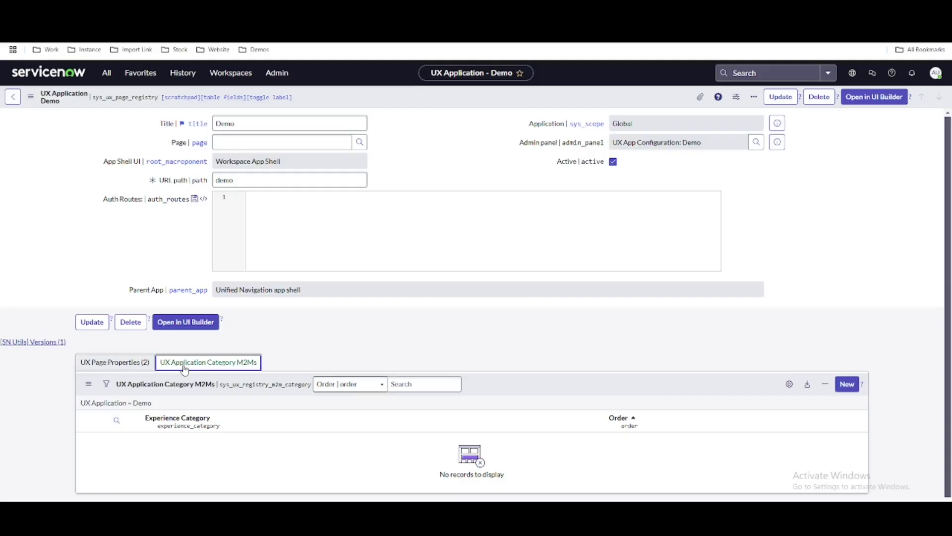
pyautogui.click(845, 389)
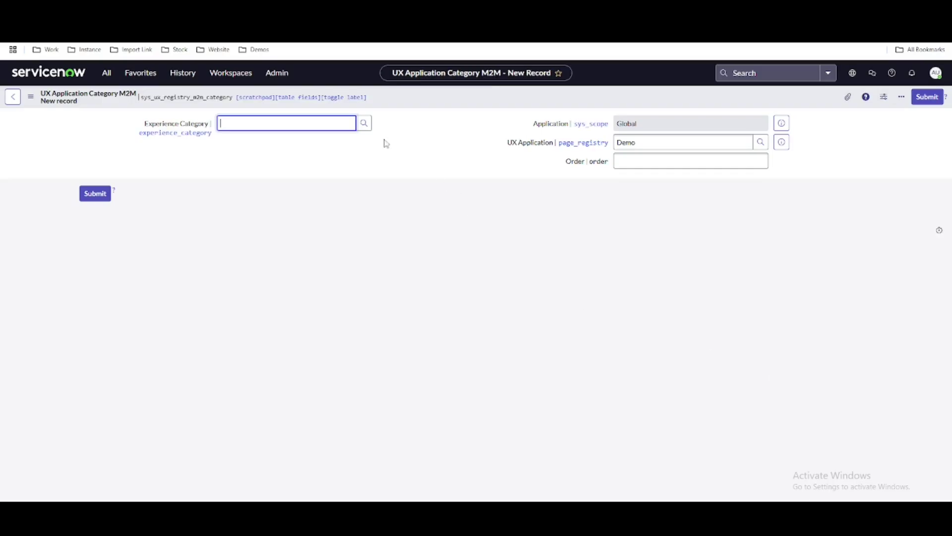
pyautogui.click(364, 123)
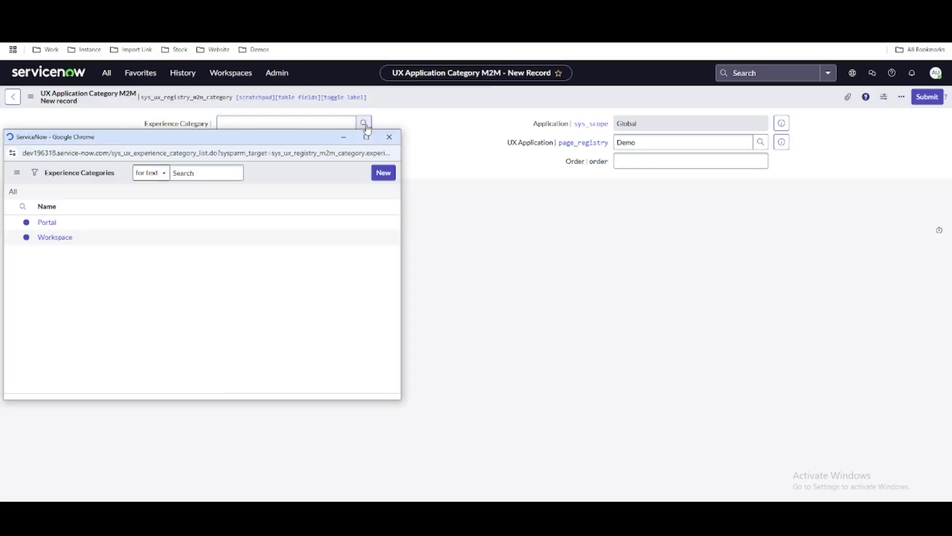
pyautogui.click(55, 264)
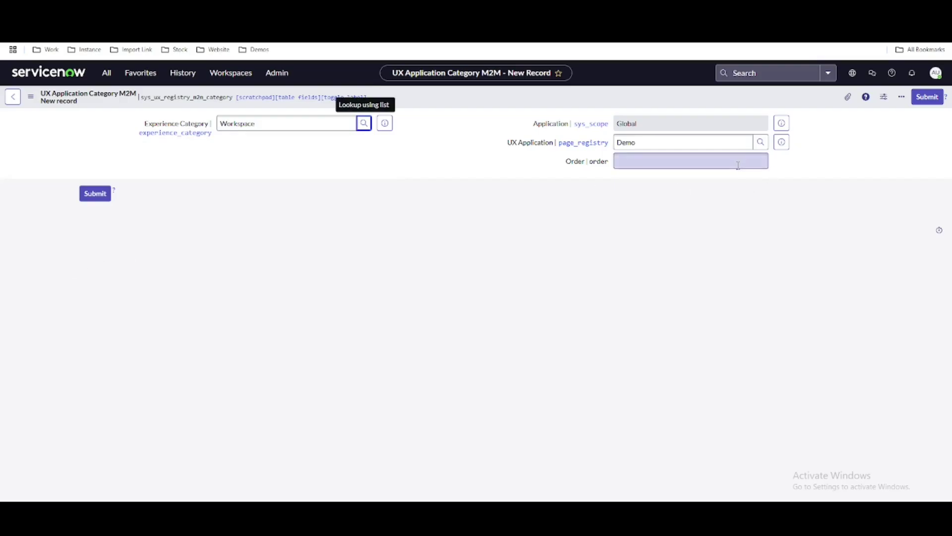
pyautogui.click(928, 98)
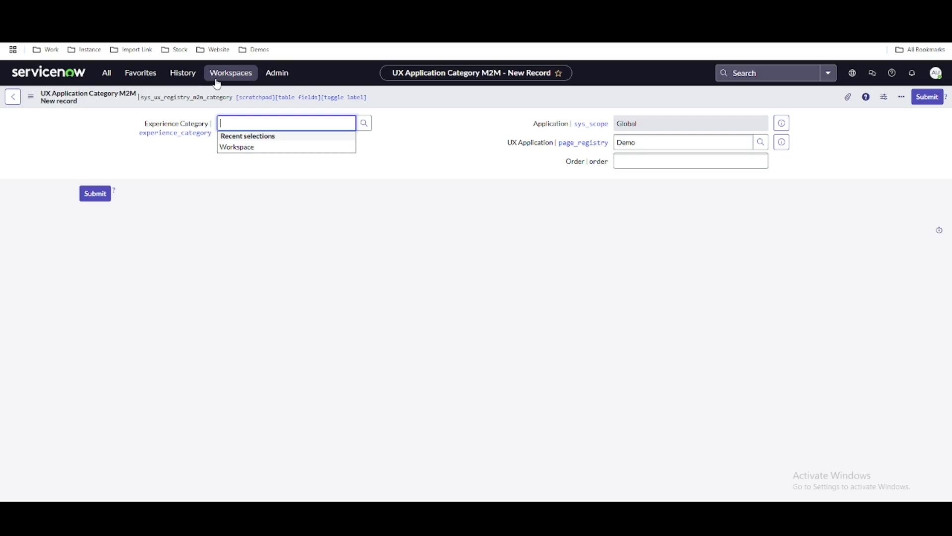
# - Open the Demo workspace from the instance's workspaces list to check its page
pyautogui.click(216, 81)
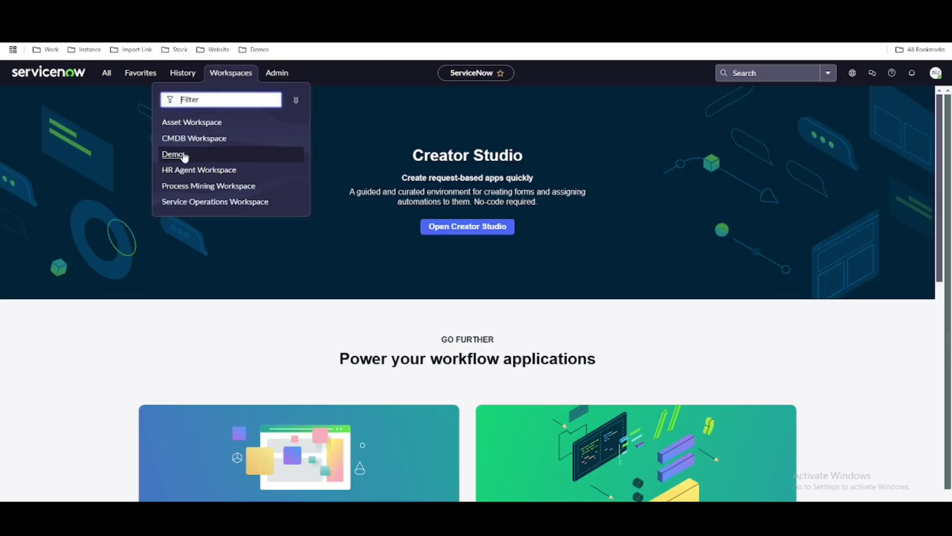
pyautogui.click(183, 155)
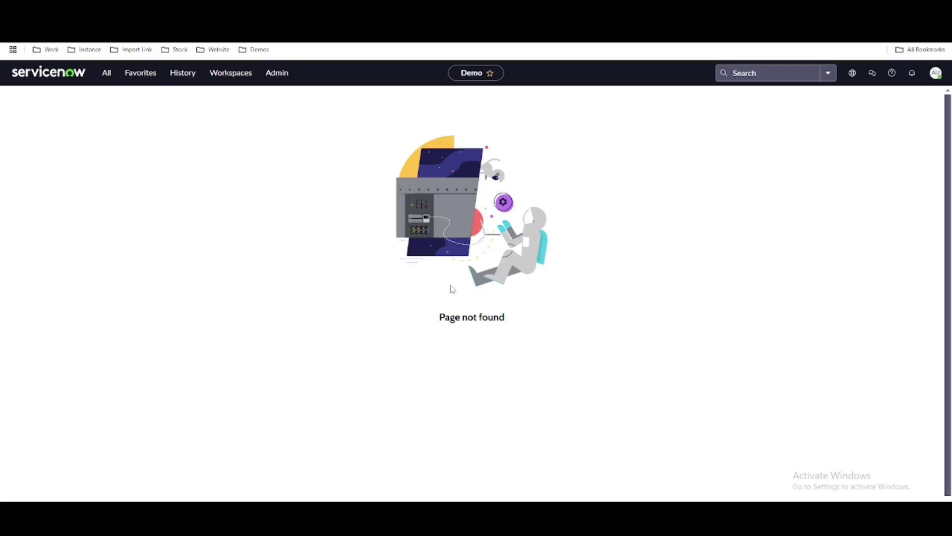
pyautogui.click(221, 77)
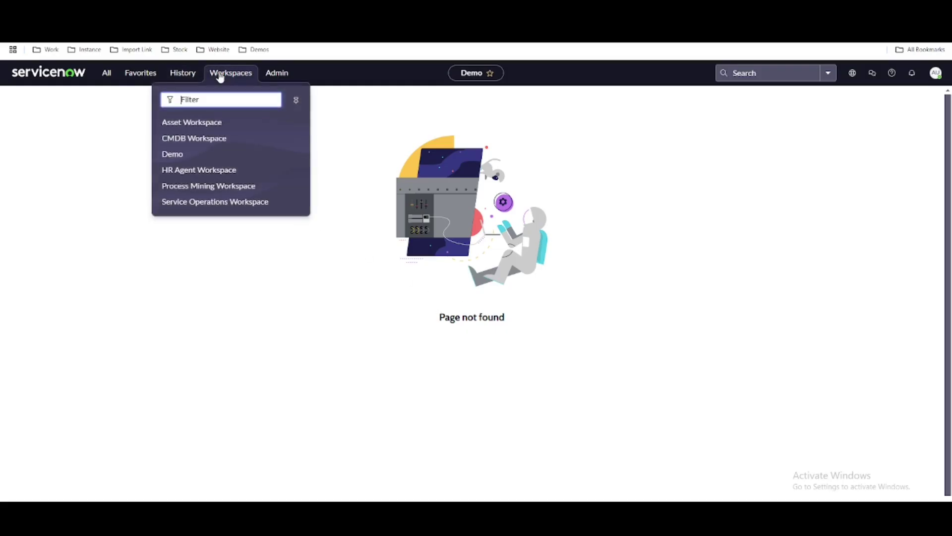
pyautogui.click(179, 156)
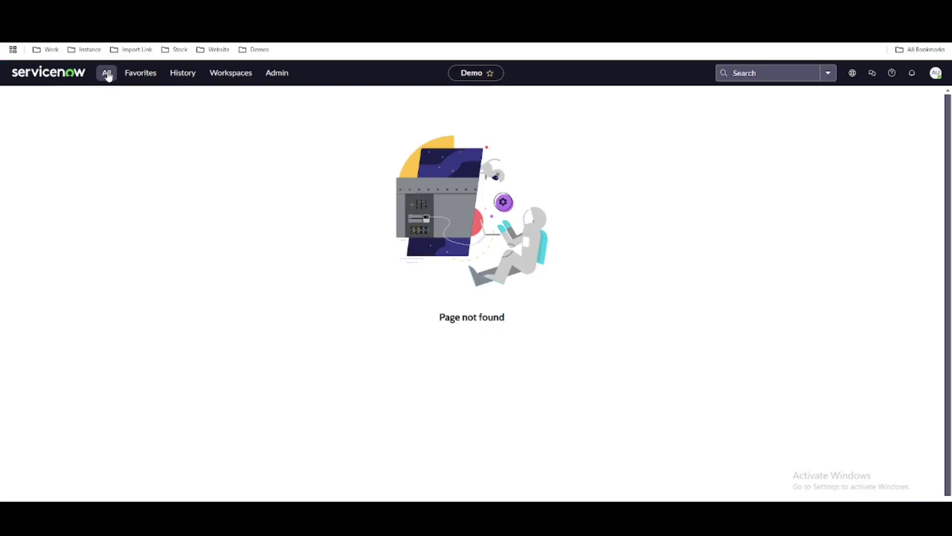
# - Search the navigator for "ui builder", open UI Builder and check its recently opened items
pyautogui.click(107, 73)
pyautogui.write('ui builder')
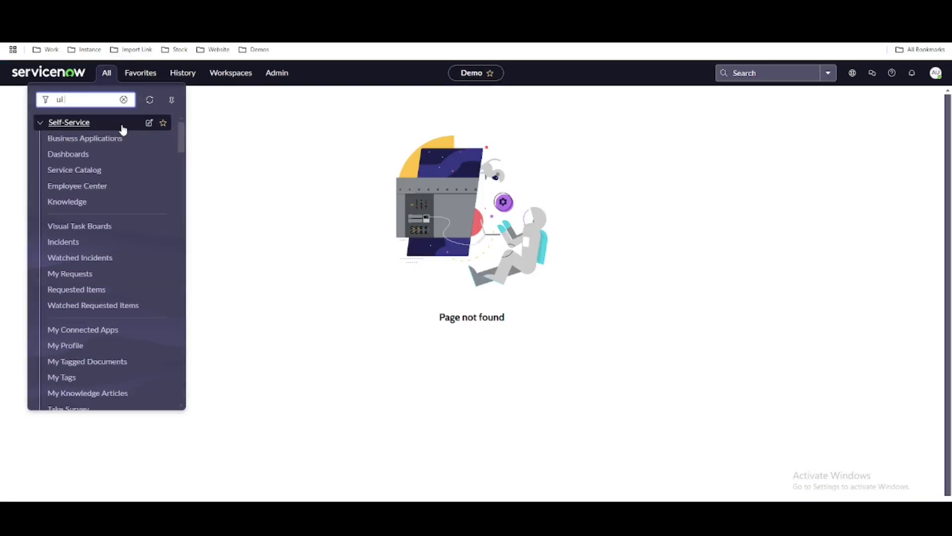
pyautogui.press('Return')
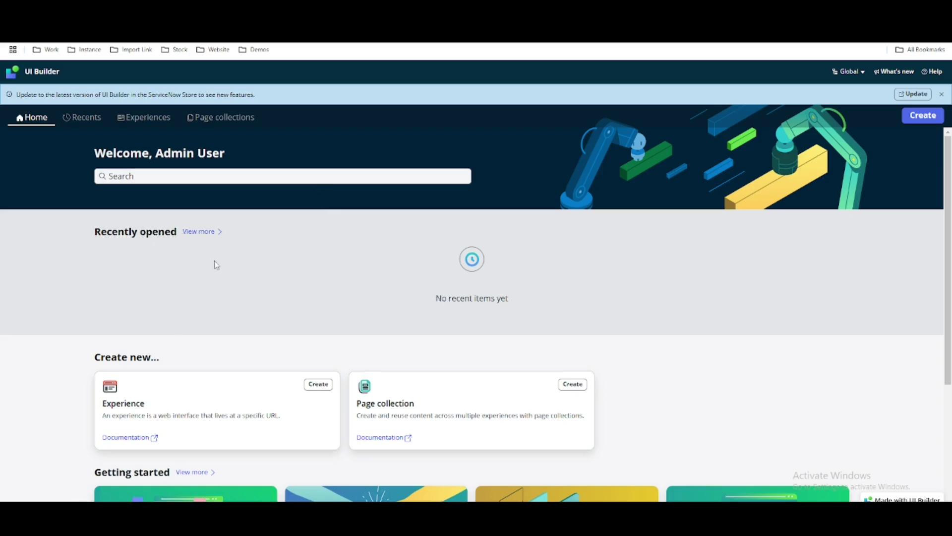
pyautogui.scroll(-2, 242, 255)
pyautogui.scroll(2, 243, 256)
pyautogui.click(83, 118)
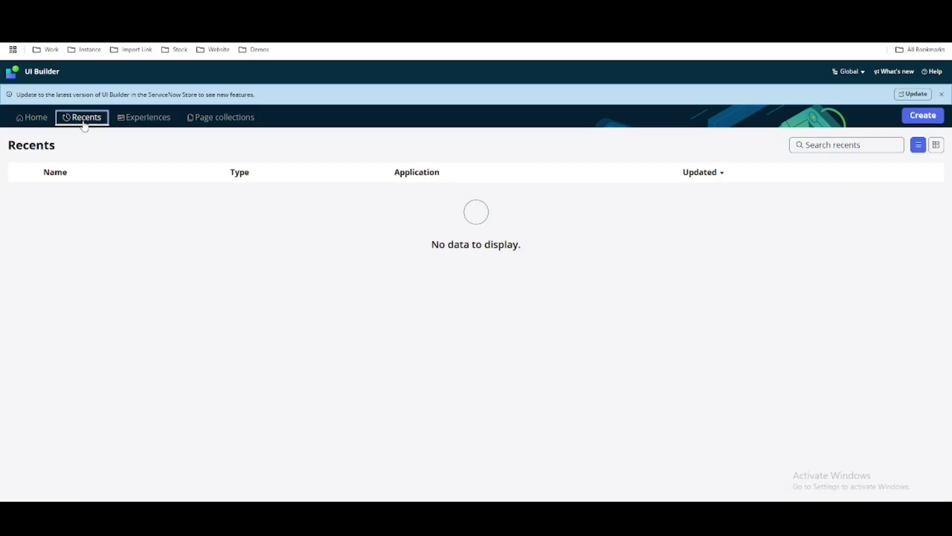
pyautogui.click(43, 122)
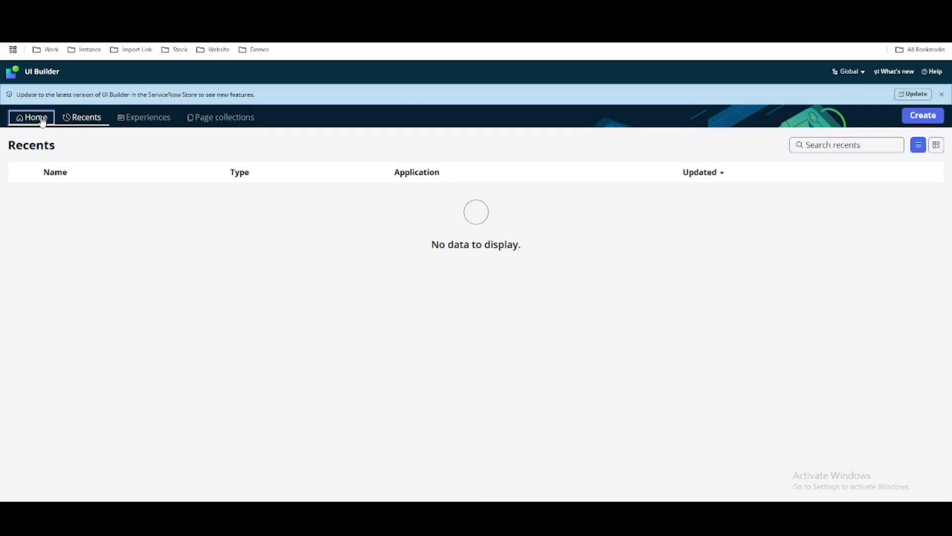
# - Search UI Builder for "demo" and open the Demo experience
pyautogui.click(184, 171)
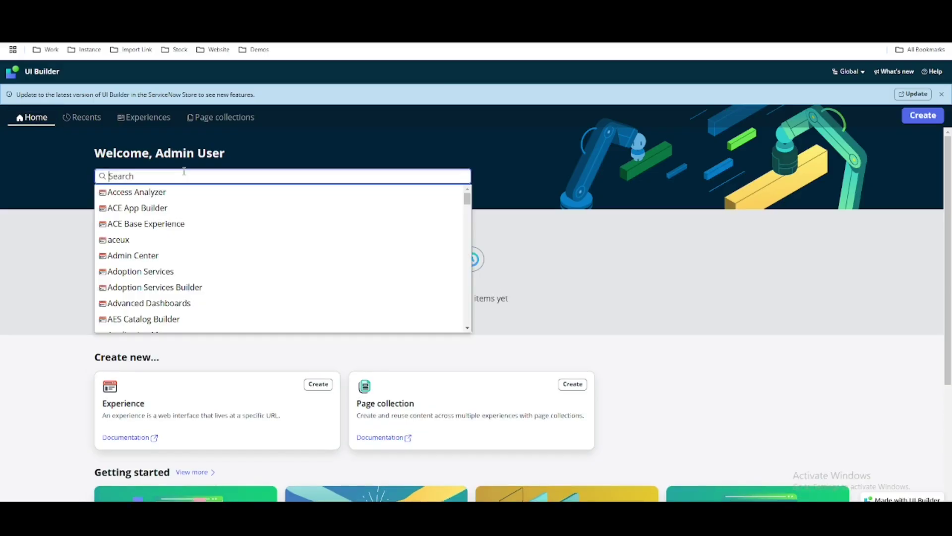
pyautogui.write('demo')
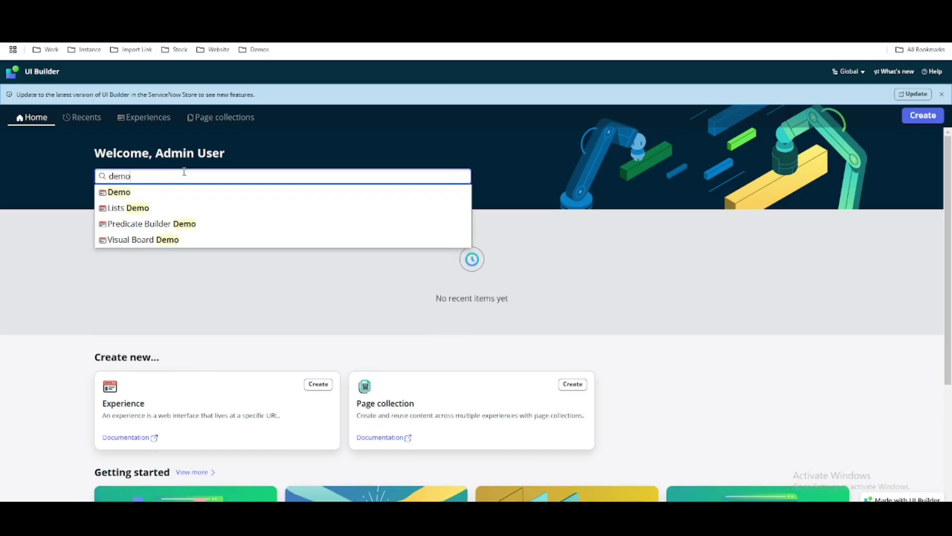
pyautogui.click(143, 194)
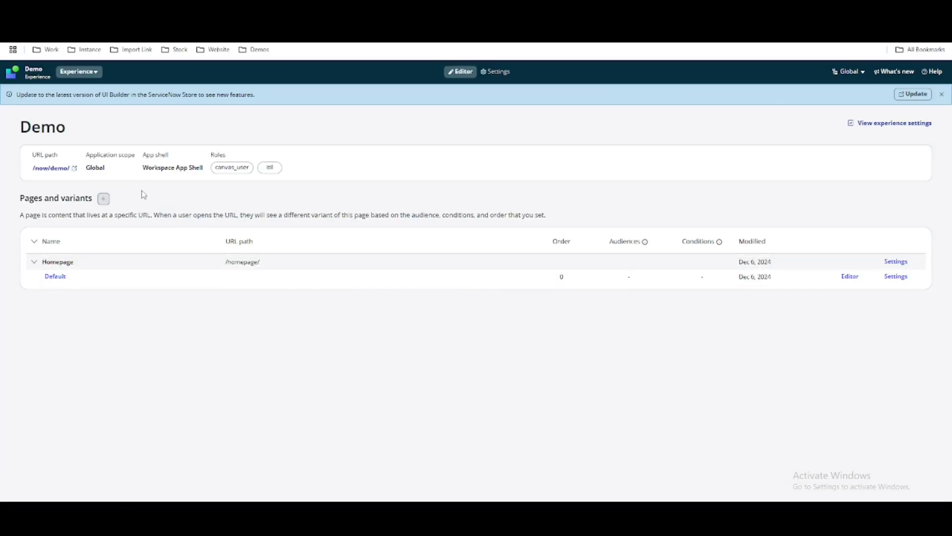
# - Set the landing path to Homepage in the Demo experience settings and save the change
pyautogui.click(499, 73)
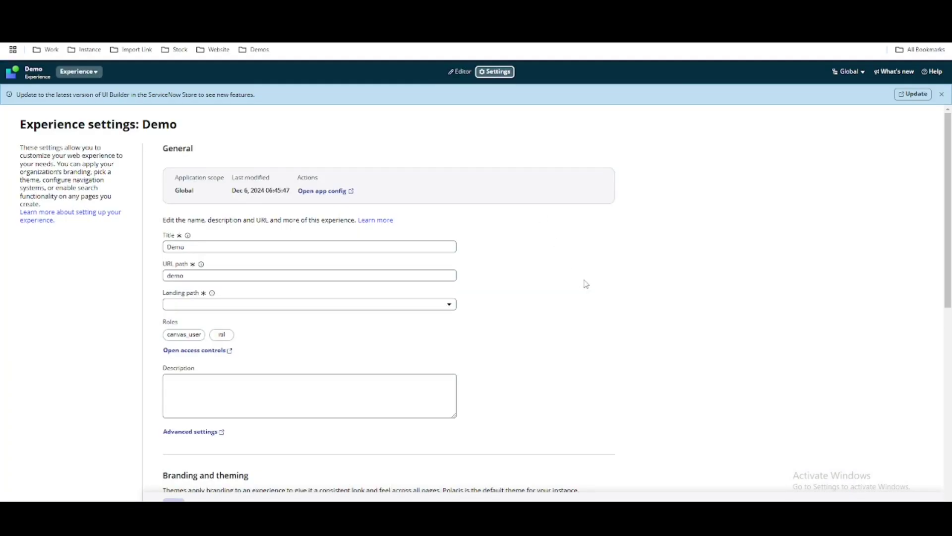
pyautogui.scroll(-2, 585, 283)
pyautogui.scroll(-2, 587, 284)
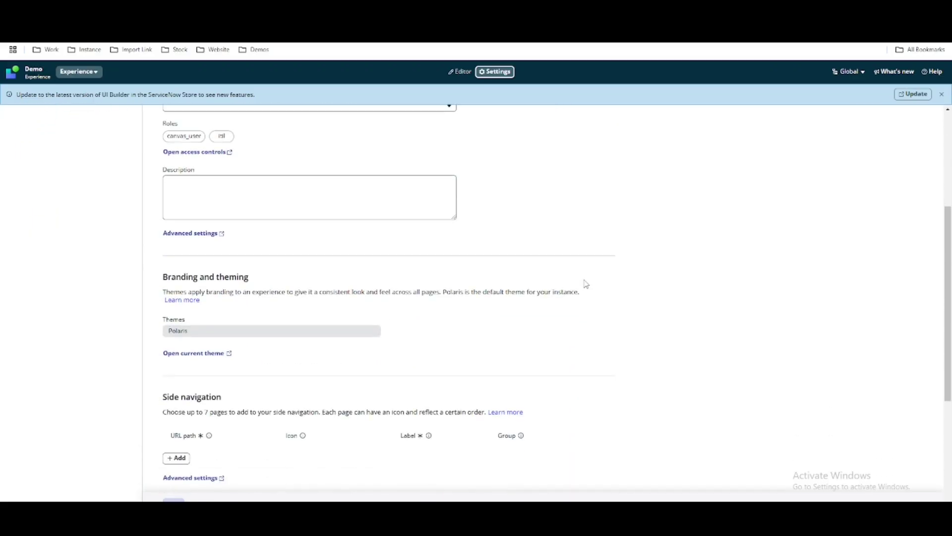
pyautogui.scroll(3, 586, 285)
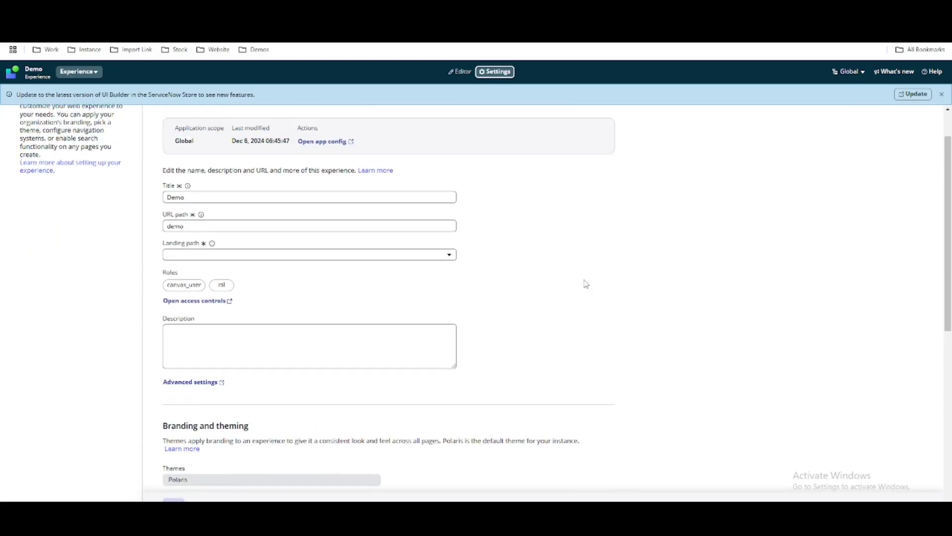
pyautogui.click(380, 260)
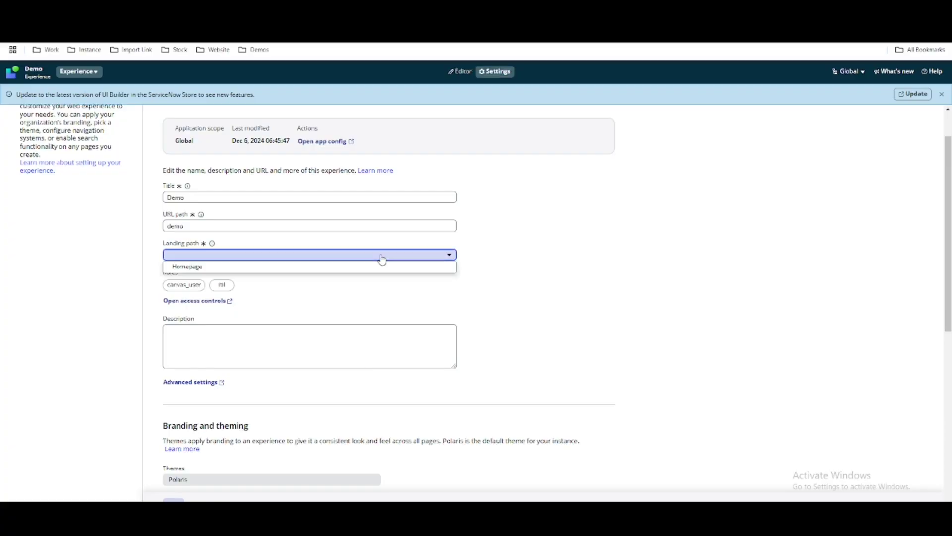
pyautogui.click(258, 268)
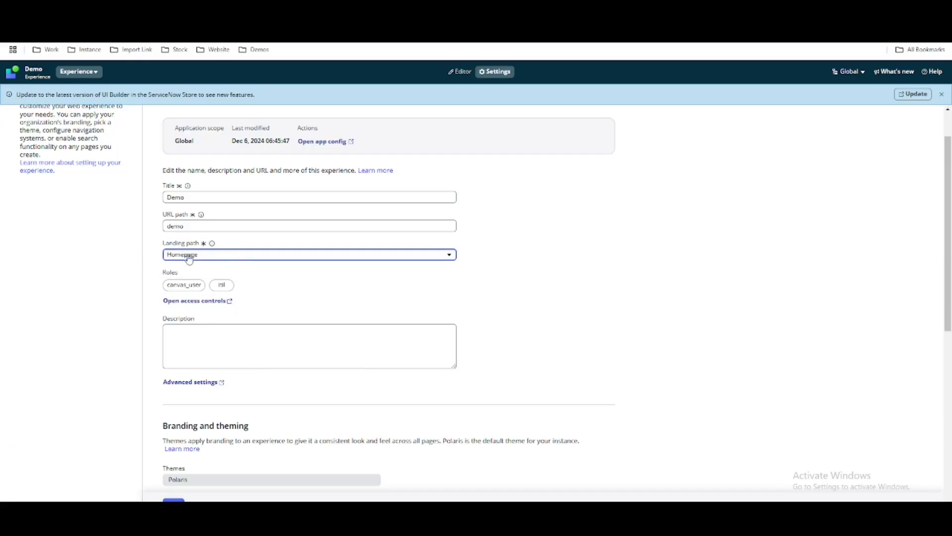
pyautogui.scroll(-2, 684, 341)
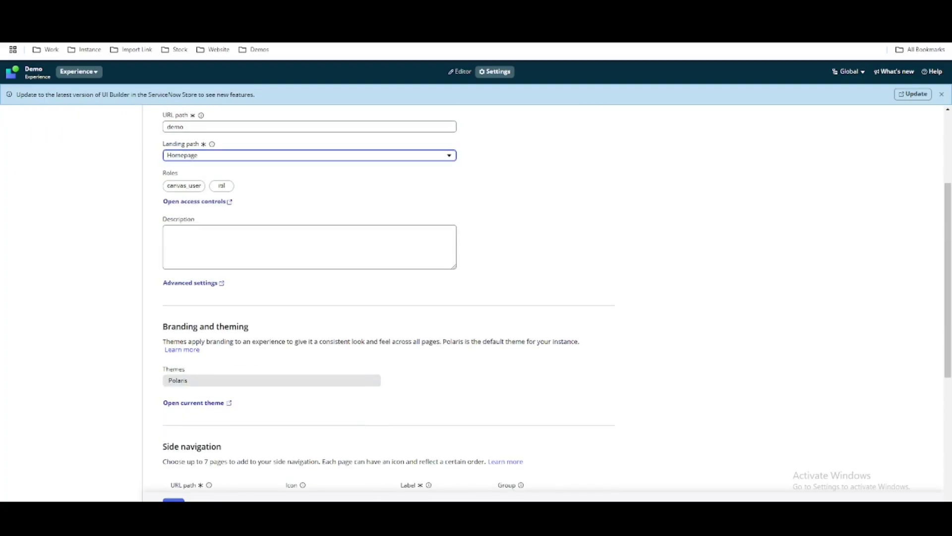
pyautogui.click(169, 499)
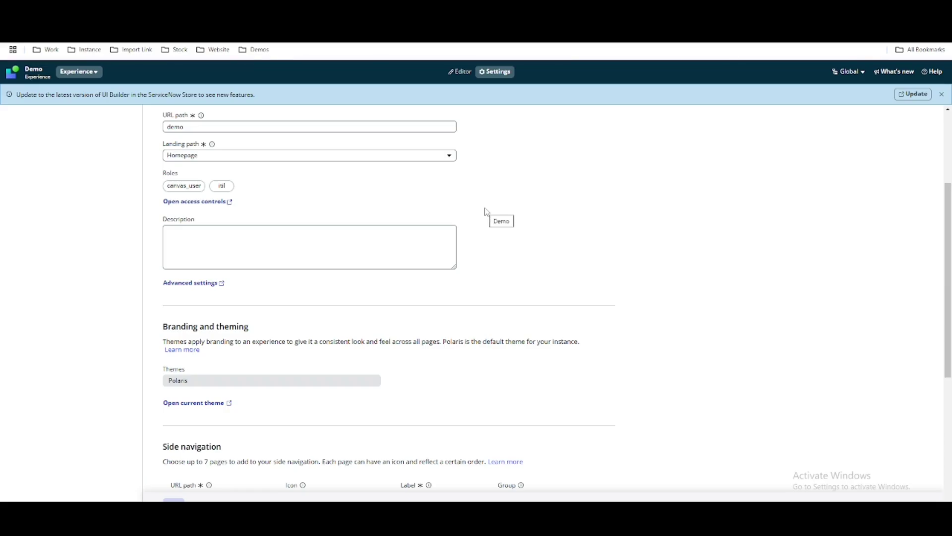
pyautogui.scroll(2, 483, 213)
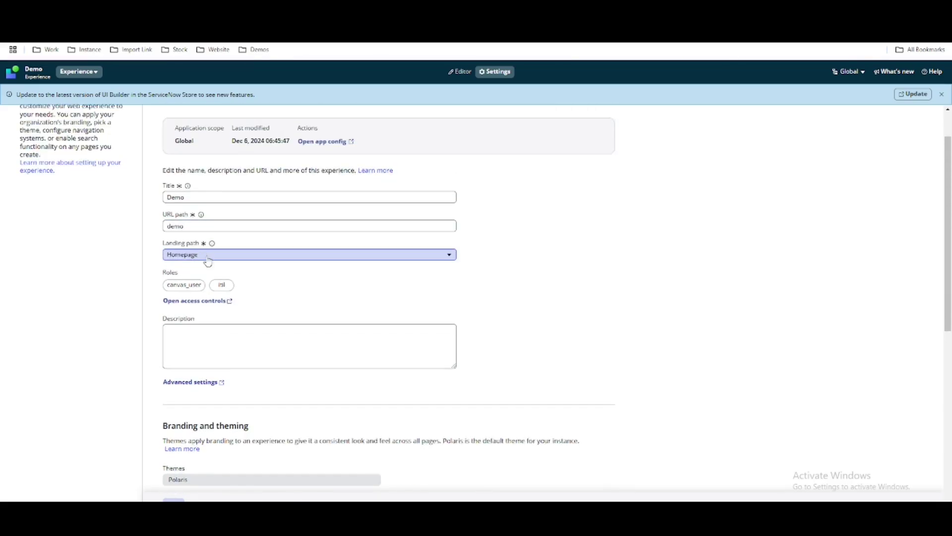
pyautogui.scroll(-5, 503, 265)
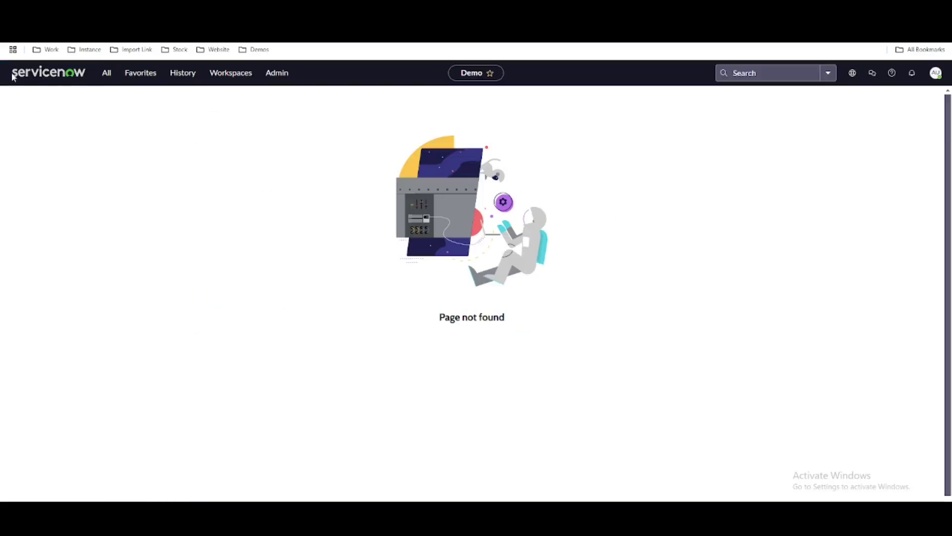
# - Return to the instance's home page and open the Demo workspace from the workspaces list to check its landing page
pyautogui.click(35, 67)
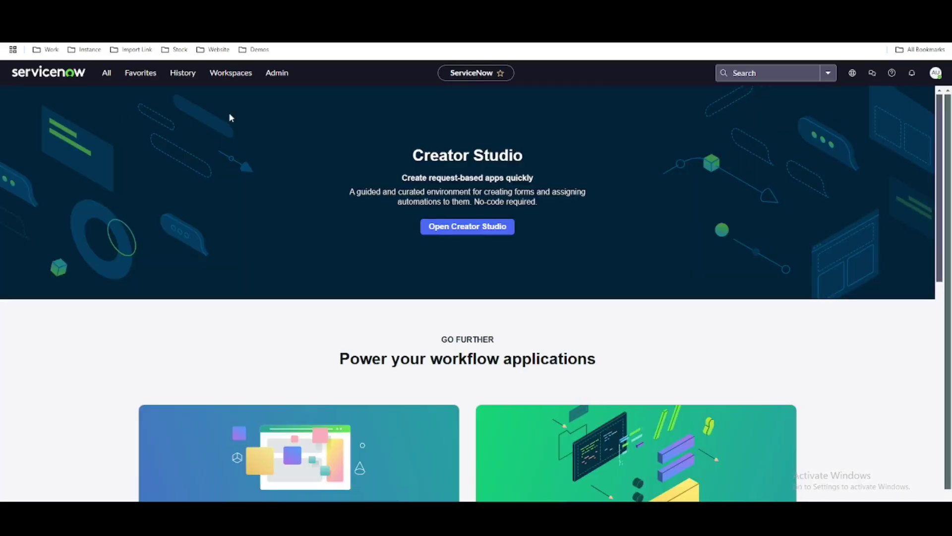
pyautogui.click(234, 81)
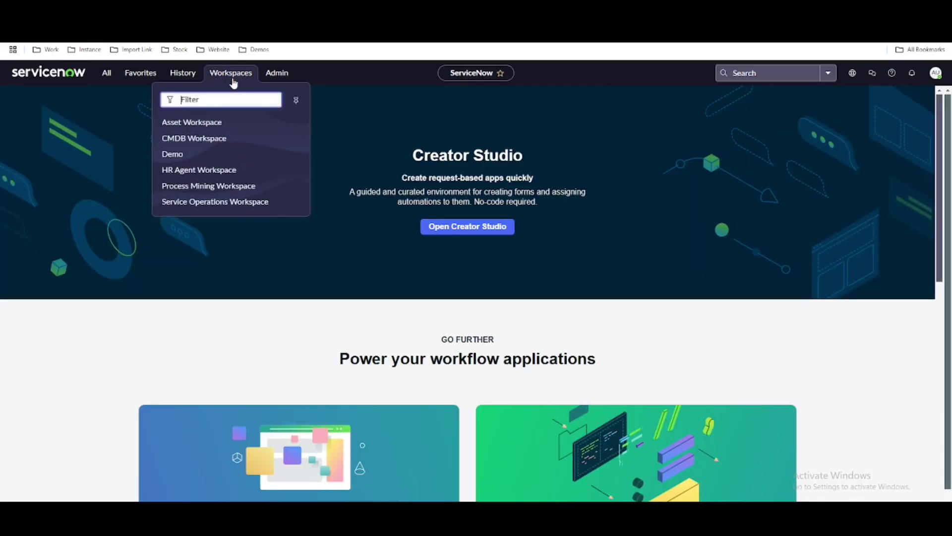
pyautogui.click(173, 154)
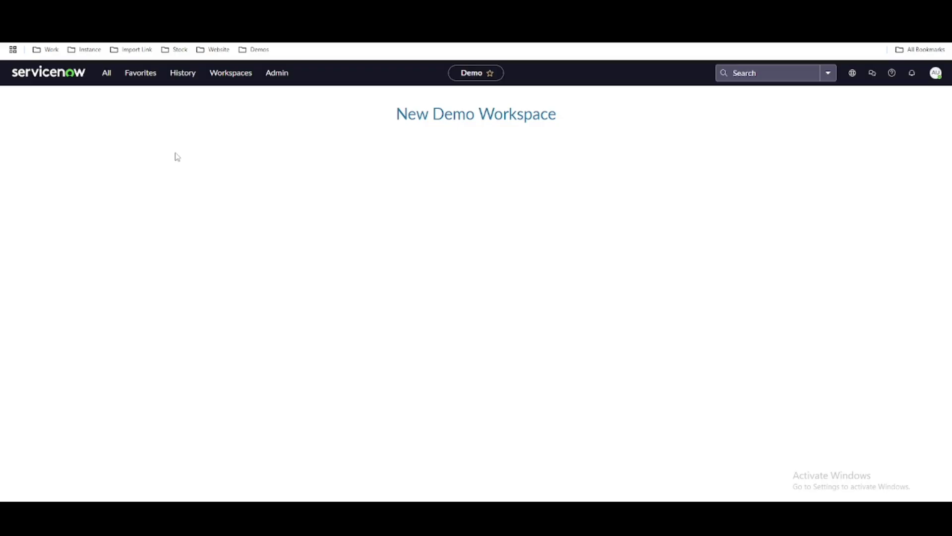